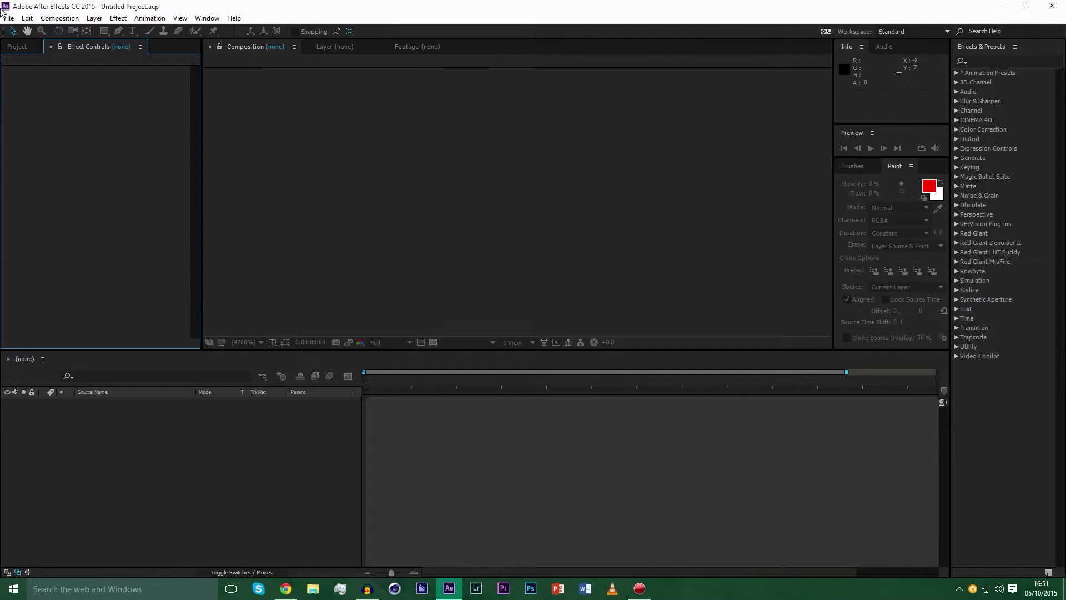
Zoom the Audacity click track to about 2.7 seconds so individual beats show, then bring up File Explorer.
{"action": "left_click", "coordinate": [7, 20]}
{"action": "left_click", "coordinate": [9, 18]}
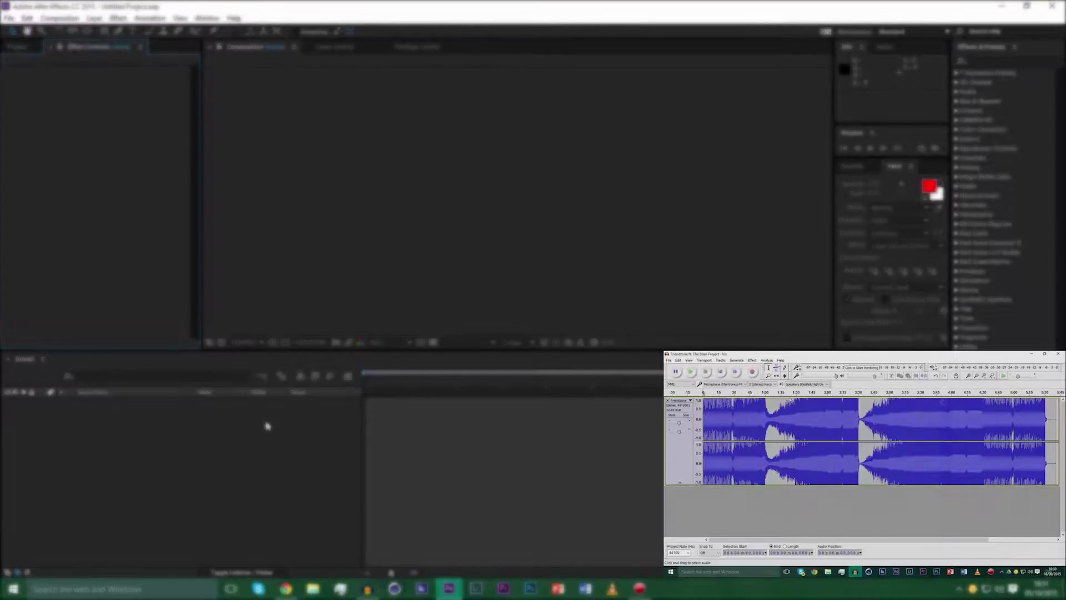
{"action": "left_click", "coordinate": [970, 377]}
{"action": "left_click", "coordinate": [970, 376]}
{"action": "left_click", "coordinate": [970, 376]}
{"action": "left_click", "coordinate": [970, 376]}
{"action": "left_click", "coordinate": [969, 376]}
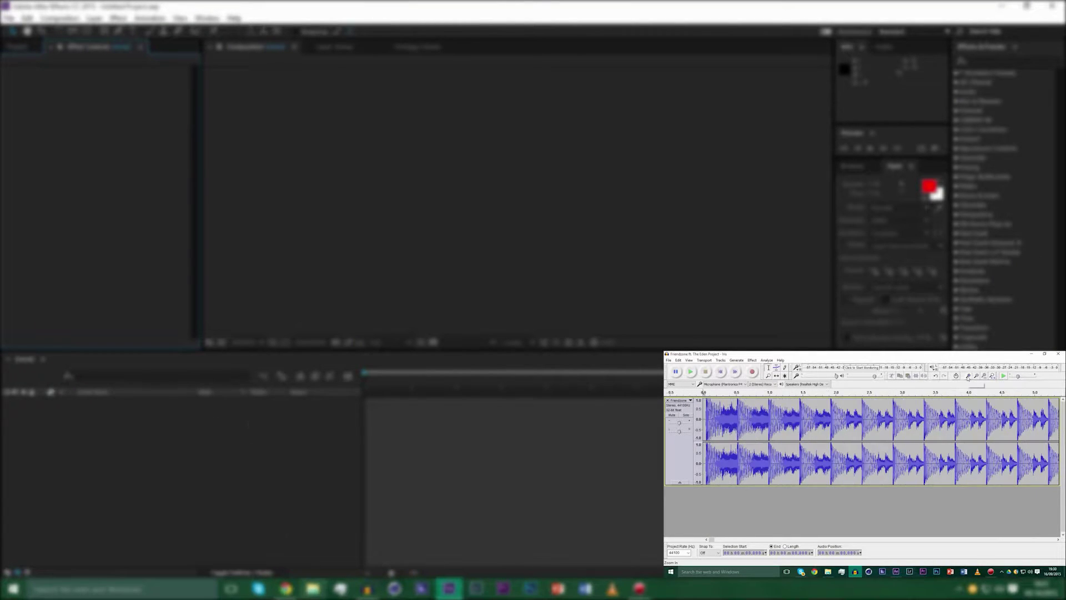
{"action": "left_click", "coordinate": [970, 376]}
{"action": "left_click", "coordinate": [969, 376]}
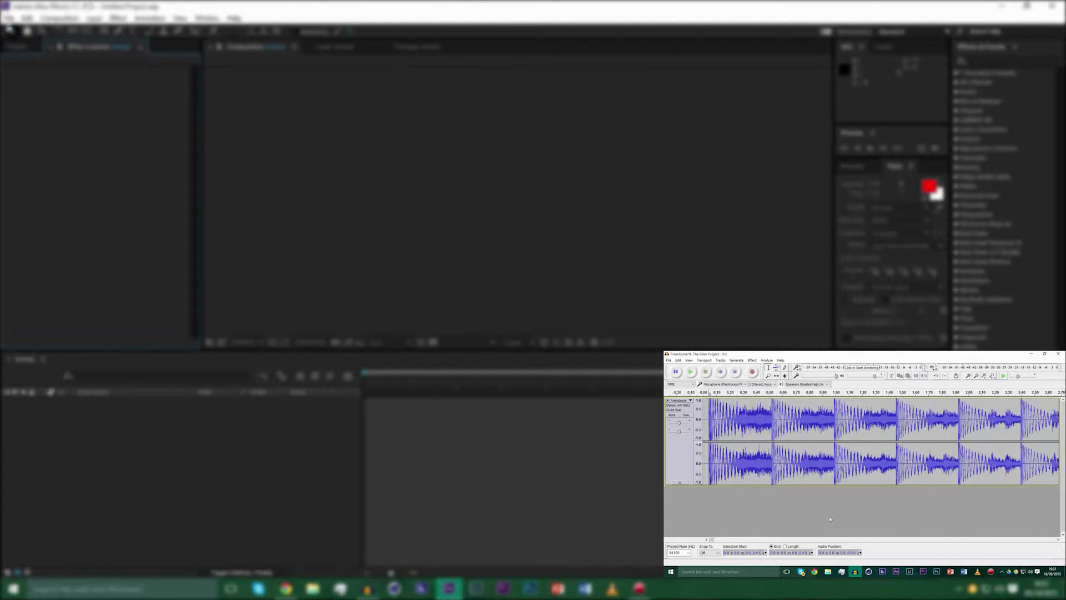
{"action": "left_click", "coordinate": [313, 589]}
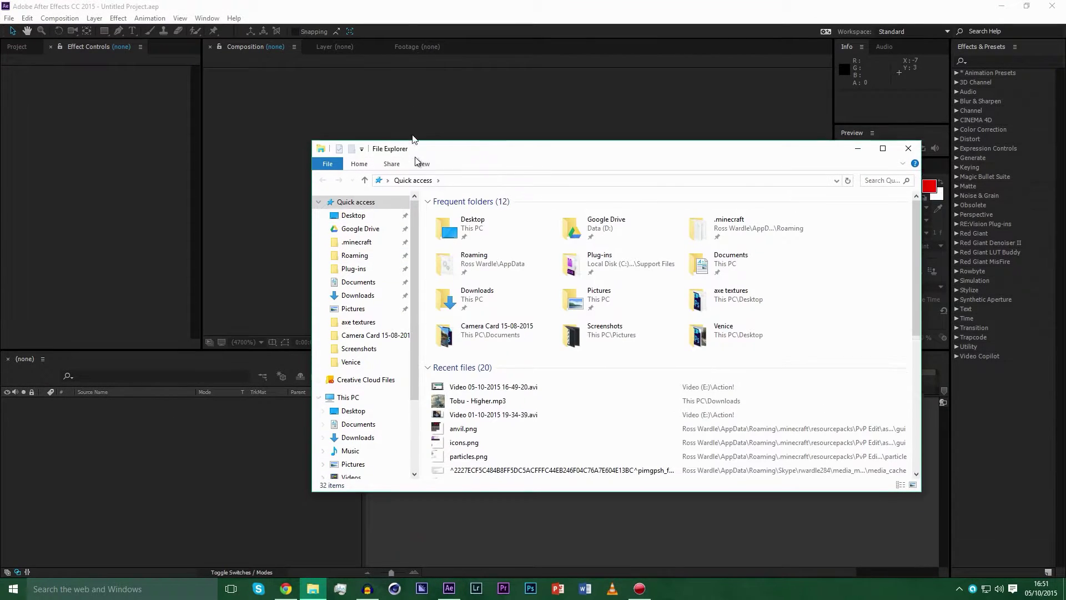
Browse to Data (D:) > YouTube > Audio and drag Click - Iris.wav into After Effects.
{"action": "double_click", "coordinate": [413, 143]}
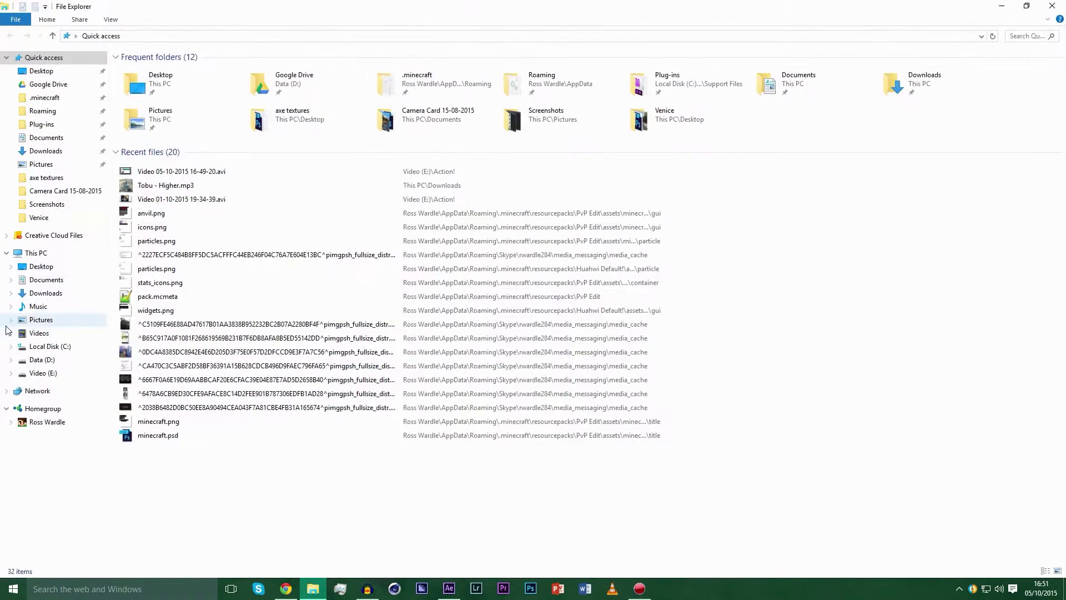
{"action": "left_click", "coordinate": [42, 266]}
{"action": "left_click", "coordinate": [46, 279]}
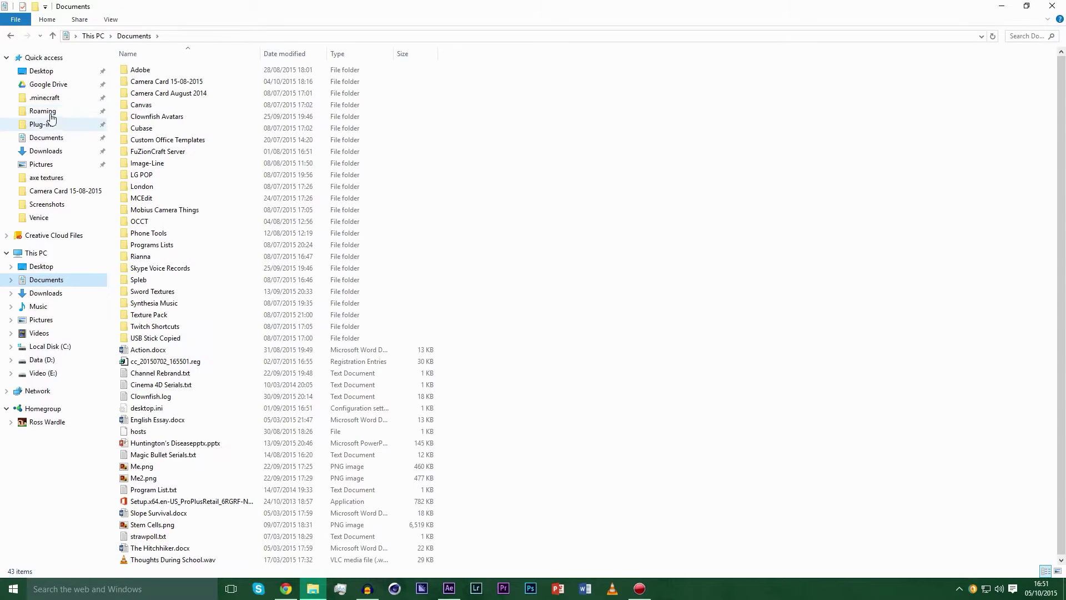
{"action": "left_click", "coordinate": [45, 98]}
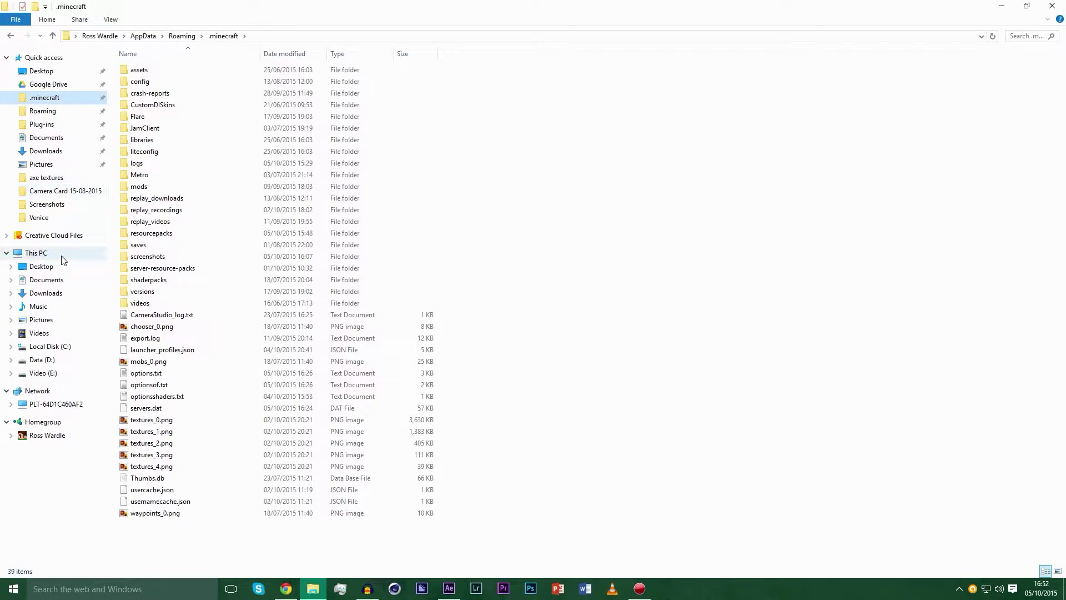
{"action": "left_click", "coordinate": [44, 359]}
{"action": "double_click", "coordinate": [166, 210]}
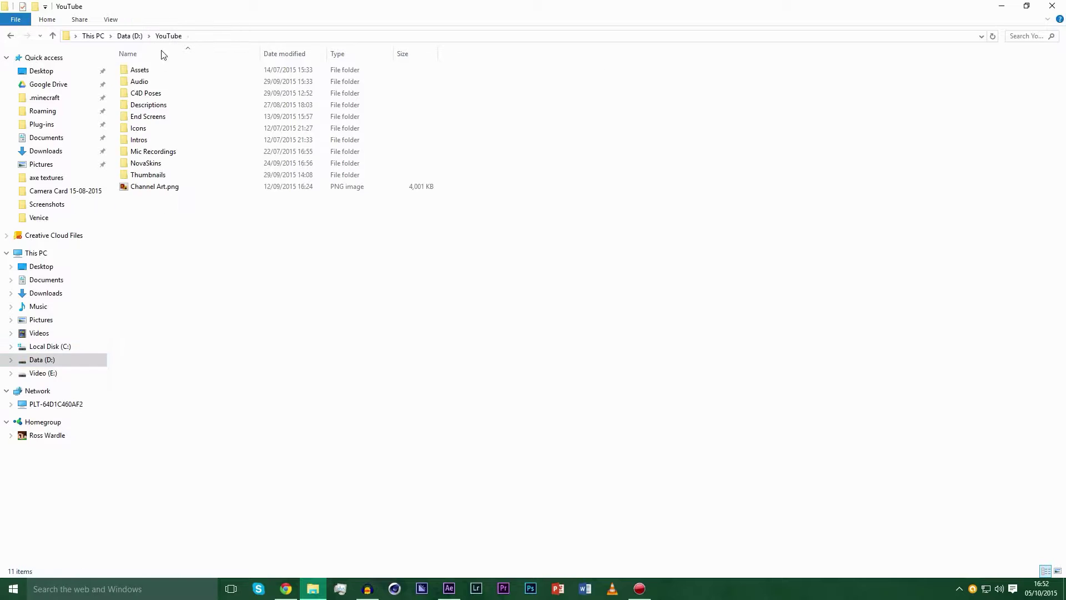
{"action": "double_click", "coordinate": [153, 83]}
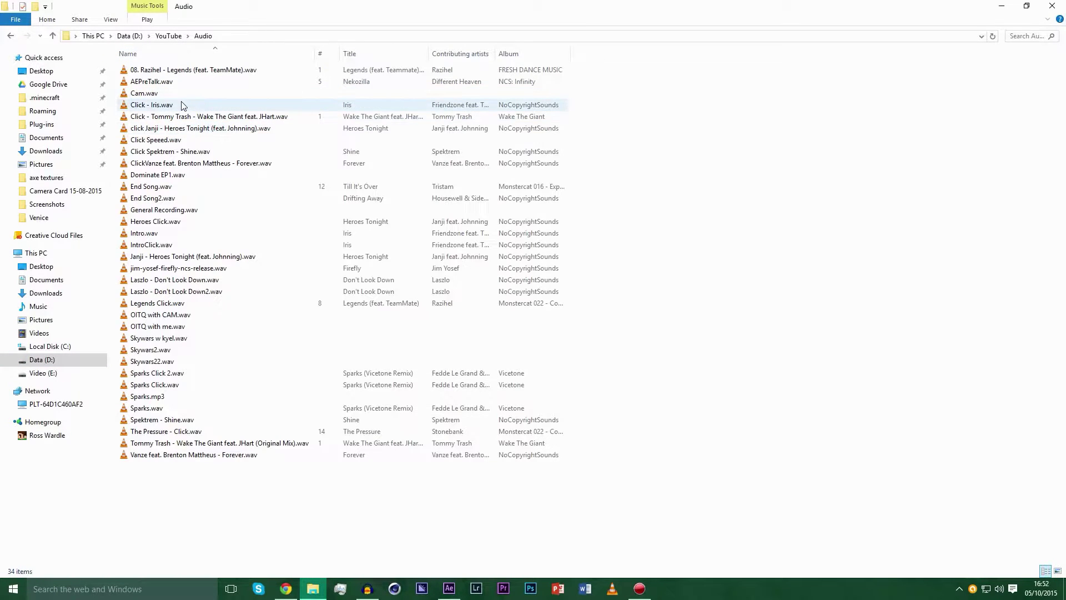
{"action": "left_click", "coordinate": [183, 106]}
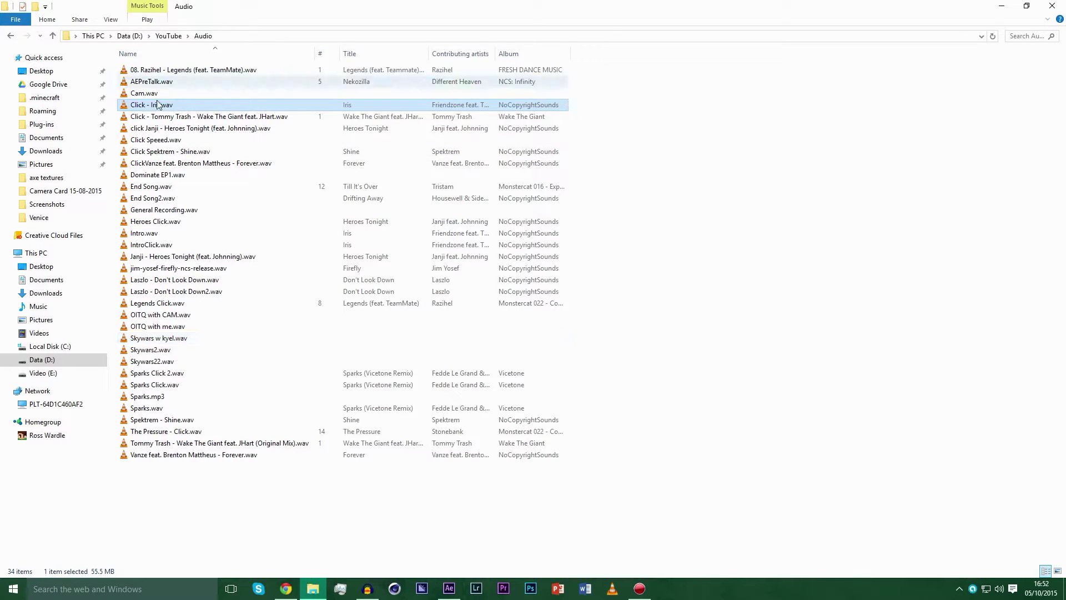
{"action": "left_click_drag", "start_coordinate": [155, 107], "coordinate": [79, 217]}
{"action": "key", "text": "alt+Tab"}
{"action": "key", "text": "alt+Tab"}
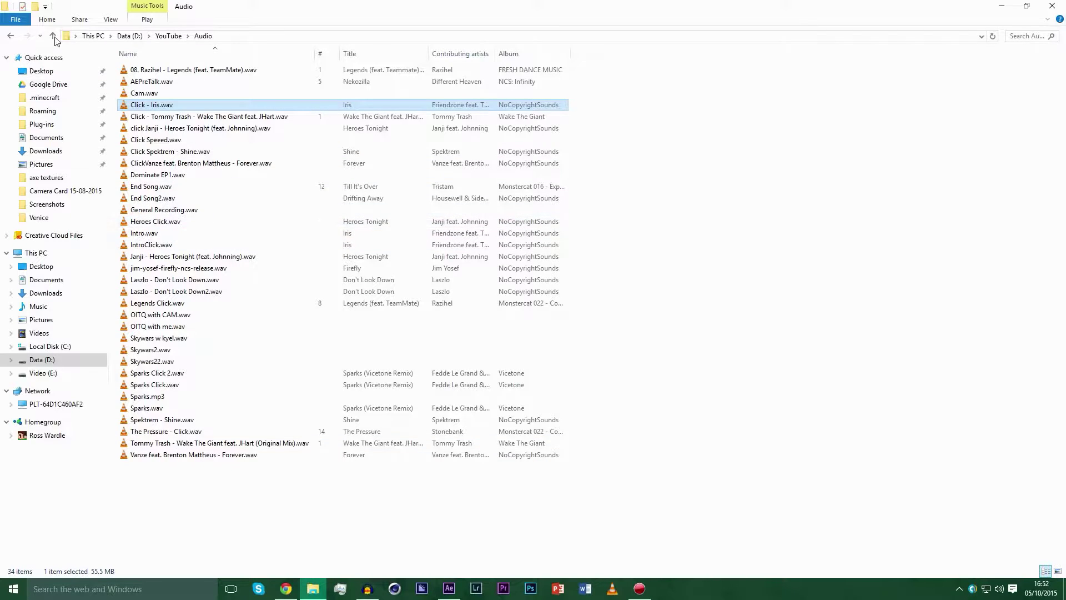
Find and select the Friendzone ft. The Eden Project - Iris.mp3 in Downloads.
{"action": "left_click", "coordinate": [42, 71]}
{"action": "left_click", "coordinate": [46, 151]}
{"action": "left_click", "coordinate": [240, 174]}
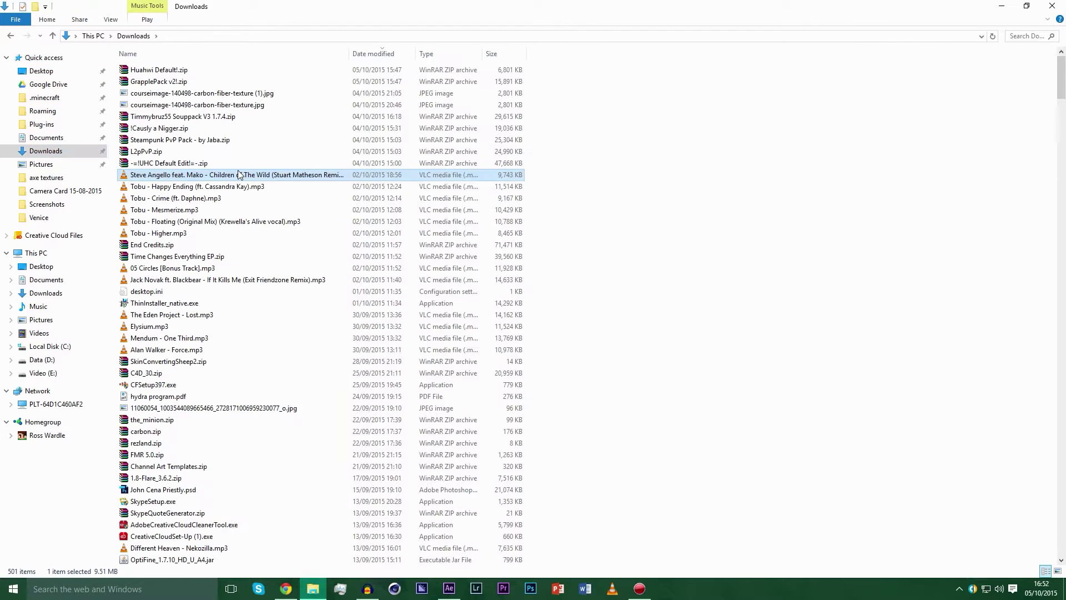
{"action": "key", "text": "f"}
{"action": "scroll", "coordinate": [240, 173], "scroll_direction": "down", "scroll_amount": 20}
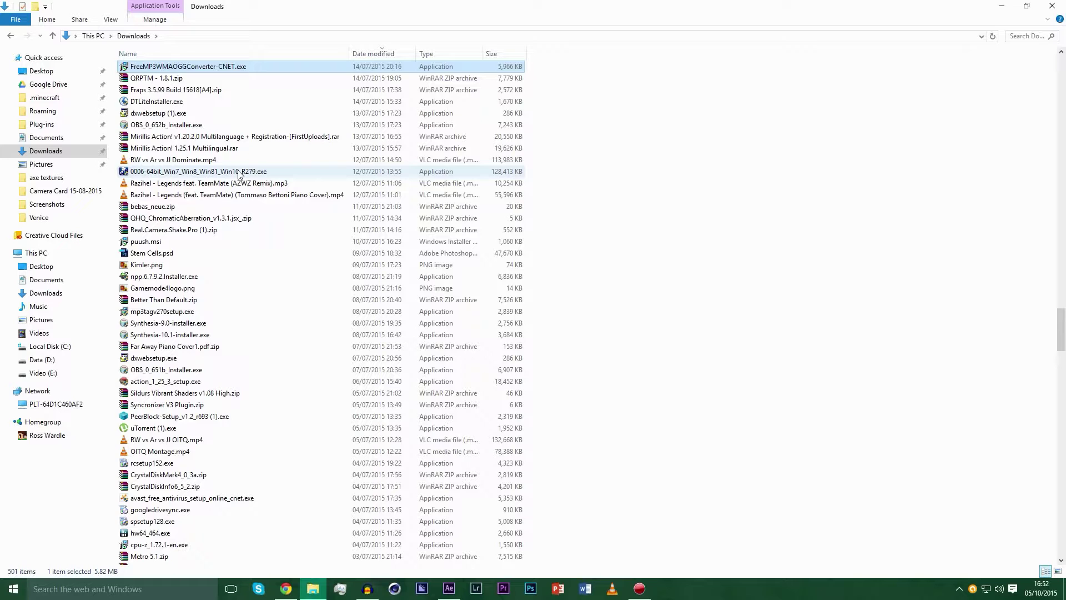
{"action": "key", "text": "f"}
{"action": "key", "text": "Home"}
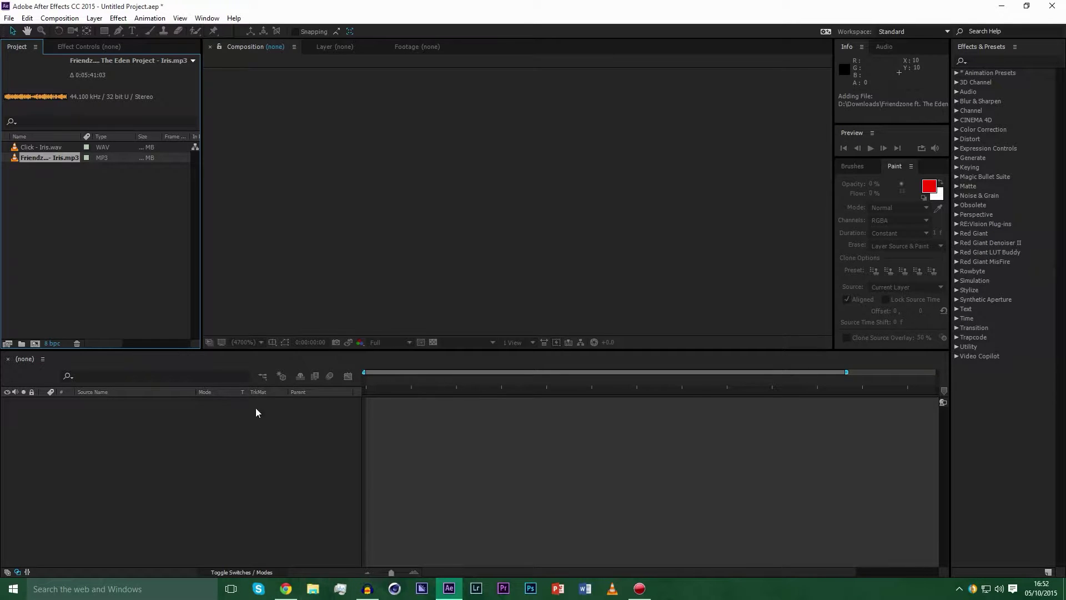
{"action": "left_click", "coordinate": [314, 590]}
{"action": "left_click", "coordinate": [43, 373]}
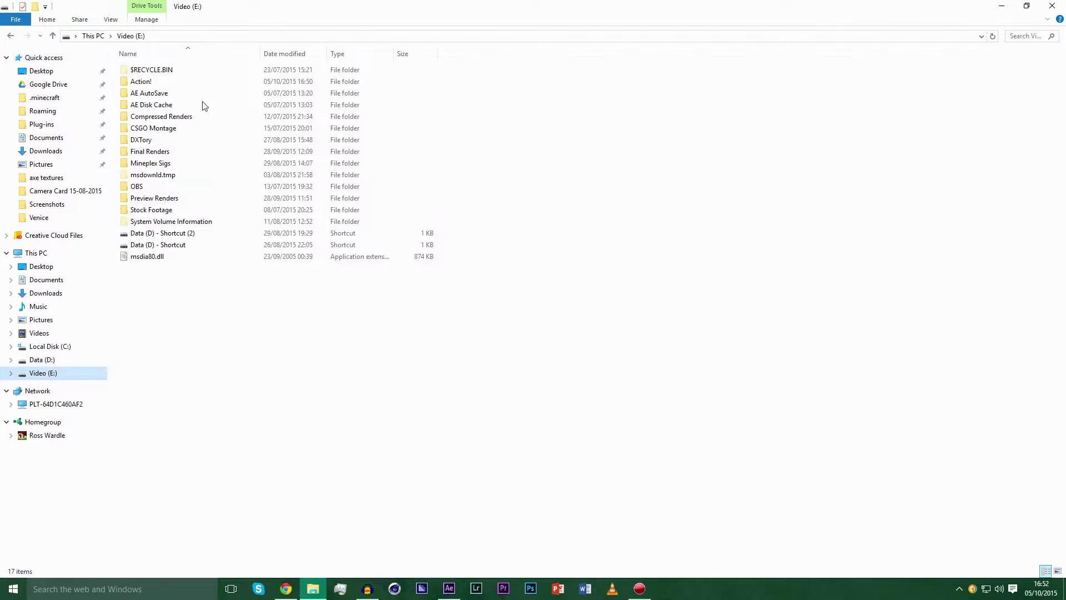
{"action": "double_click", "coordinate": [142, 82]}
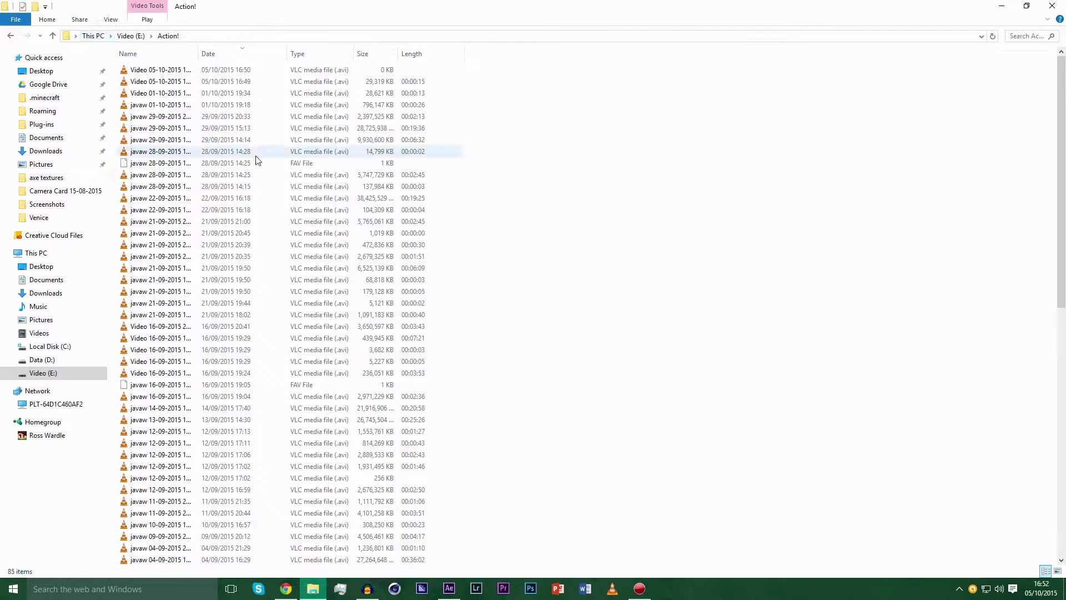
{"action": "left_click", "coordinate": [255, 151]}
{"action": "double_click", "coordinate": [261, 130]}
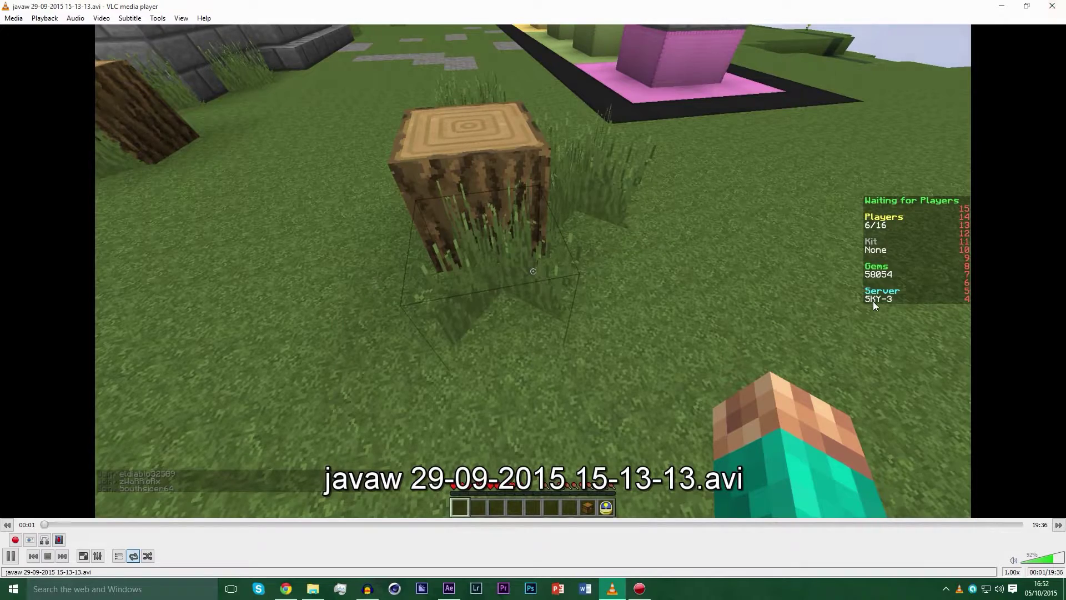
{"action": "key", "text": "alt+F4"}
{"action": "scroll", "coordinate": [389, 361], "scroll_direction": "down", "scroll_amount": 1}
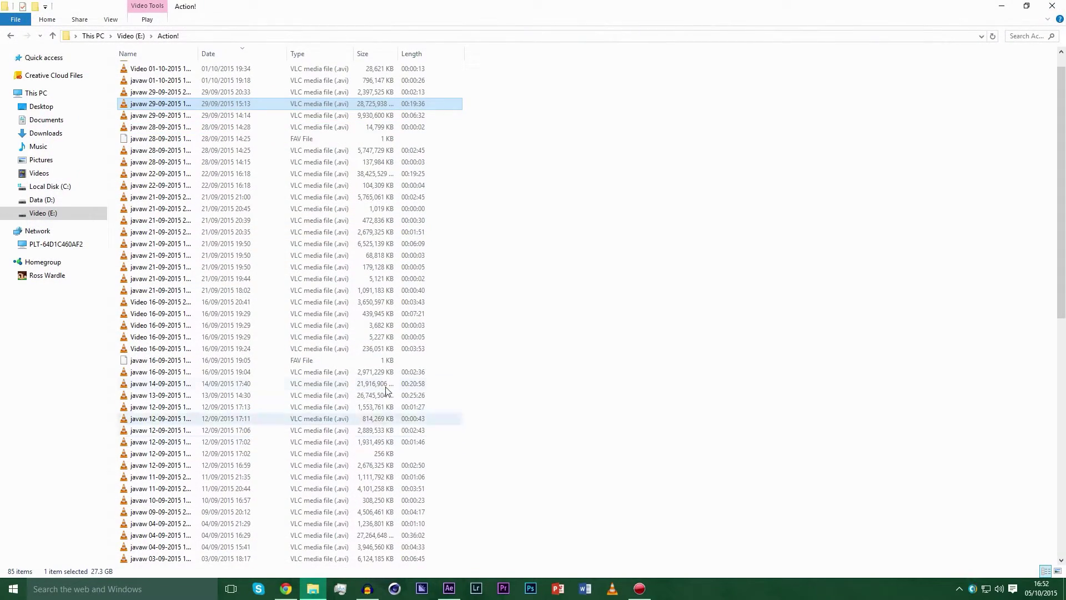
{"action": "double_click", "coordinate": [376, 173]}
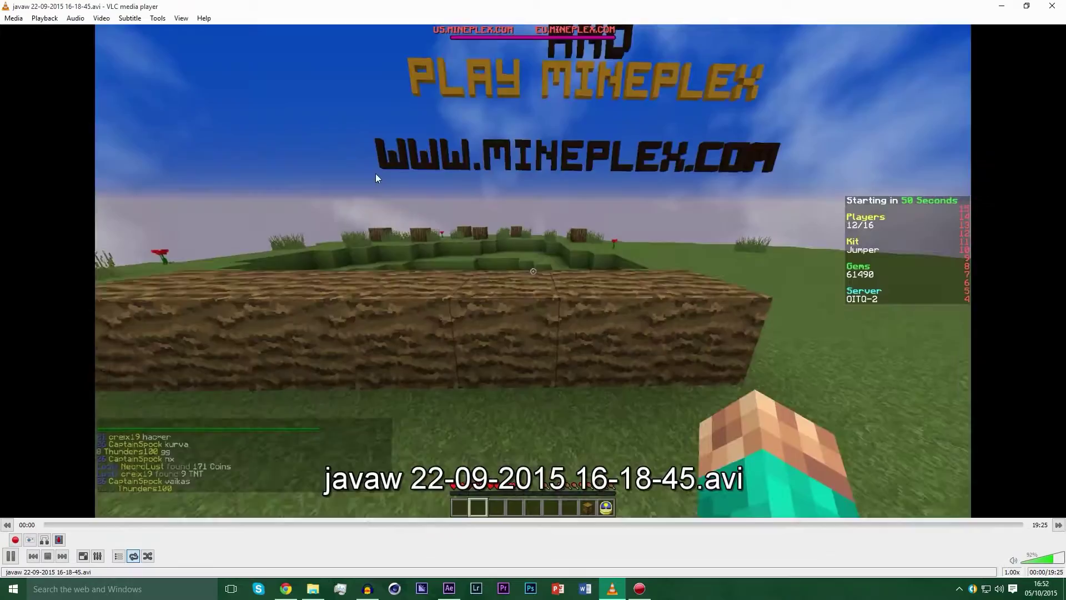
{"action": "key", "text": "alt+F4"}
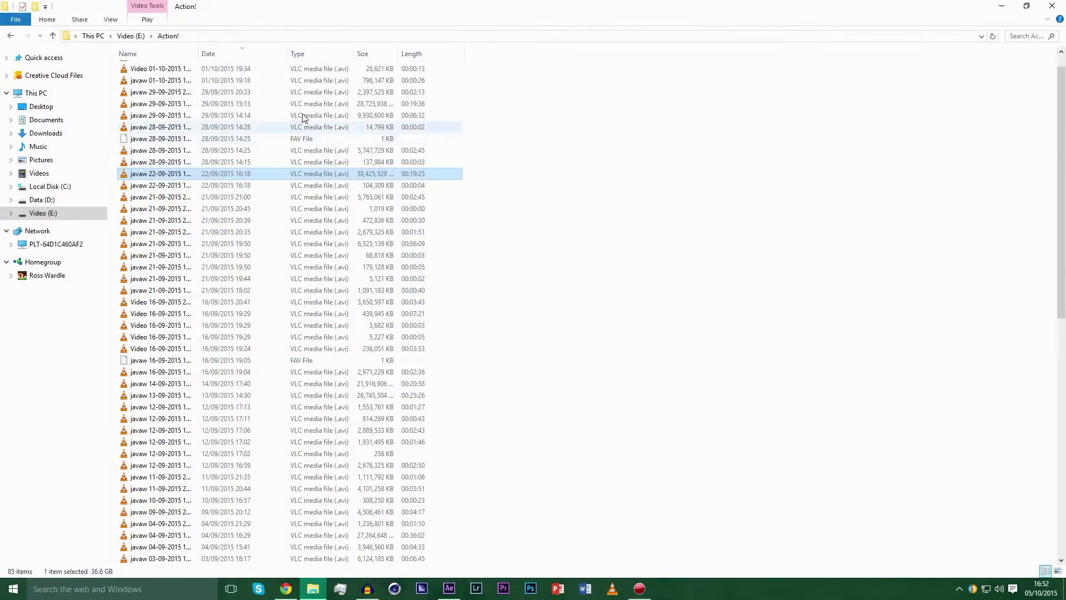
{"action": "double_click", "coordinate": [306, 105]}
{"action": "key", "text": "alt+F4"}
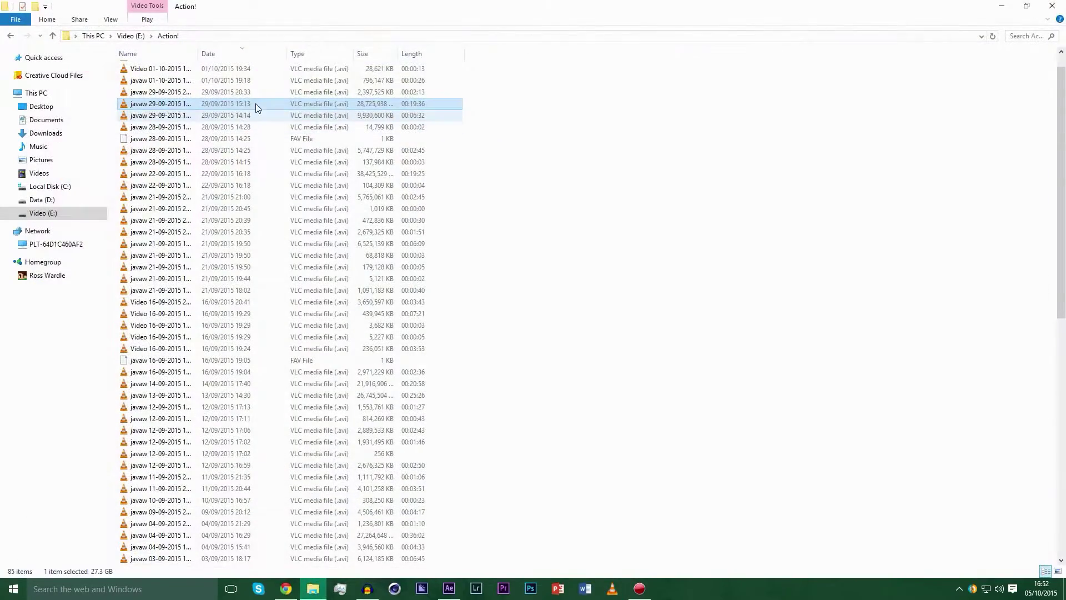
{"action": "left_click_drag", "start_coordinate": [255, 107], "coordinate": [2, 231]}
{"action": "key", "text": "alt+Tab"}
{"action": "key", "text": "alt+Tab"}
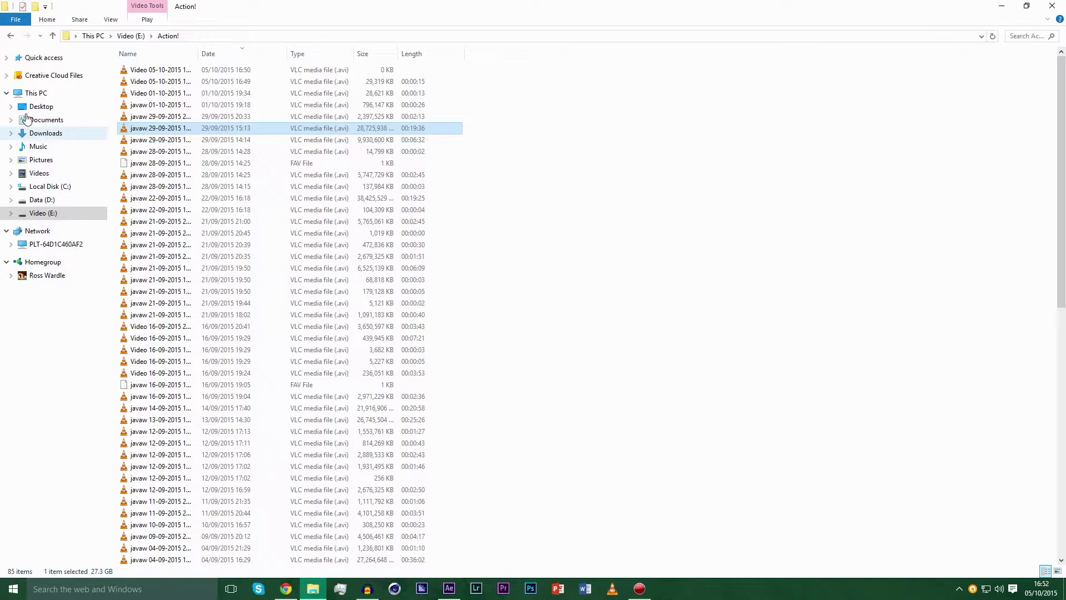
Drag 2015_08_14_16_40_34.mp4 from .minecraft > replay_videos into the After Effects Project panel.
{"action": "left_click", "coordinate": [6, 57]}
{"action": "left_click", "coordinate": [44, 97]}
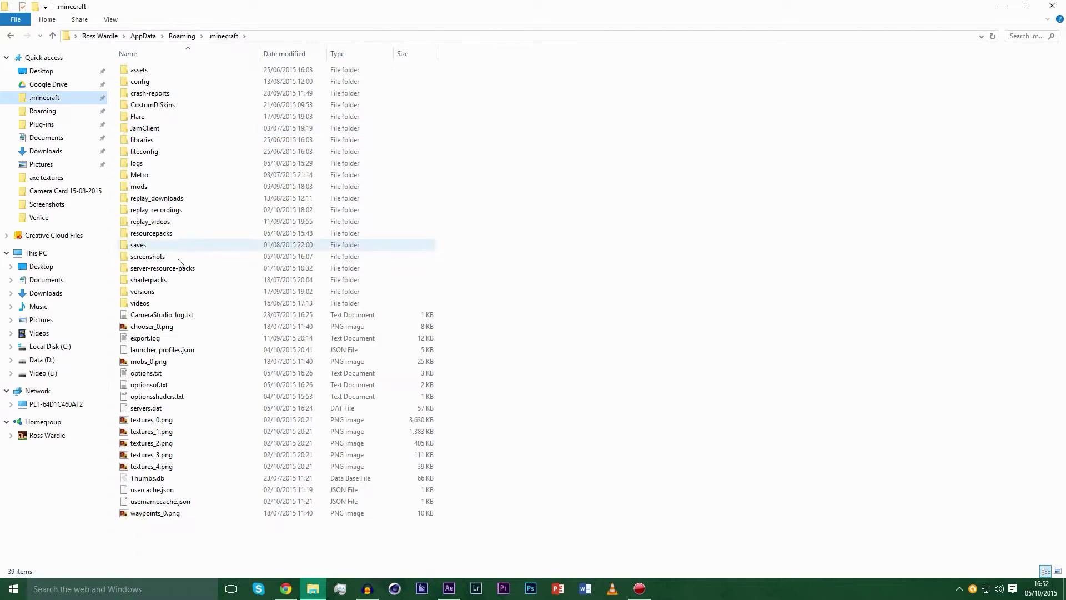
{"action": "double_click", "coordinate": [158, 221]}
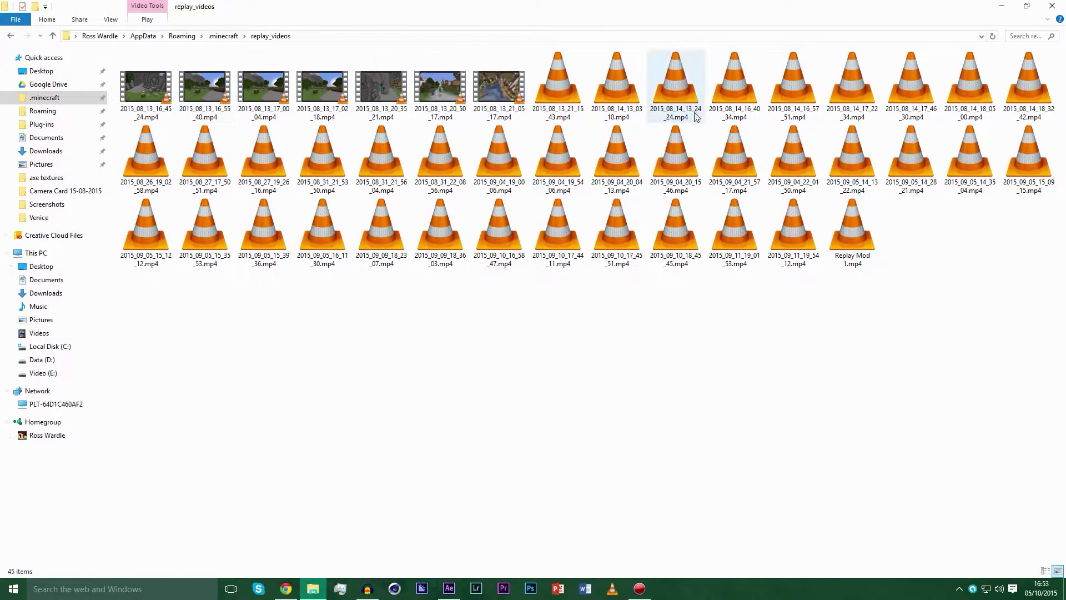
{"action": "left_click", "coordinate": [793, 236]}
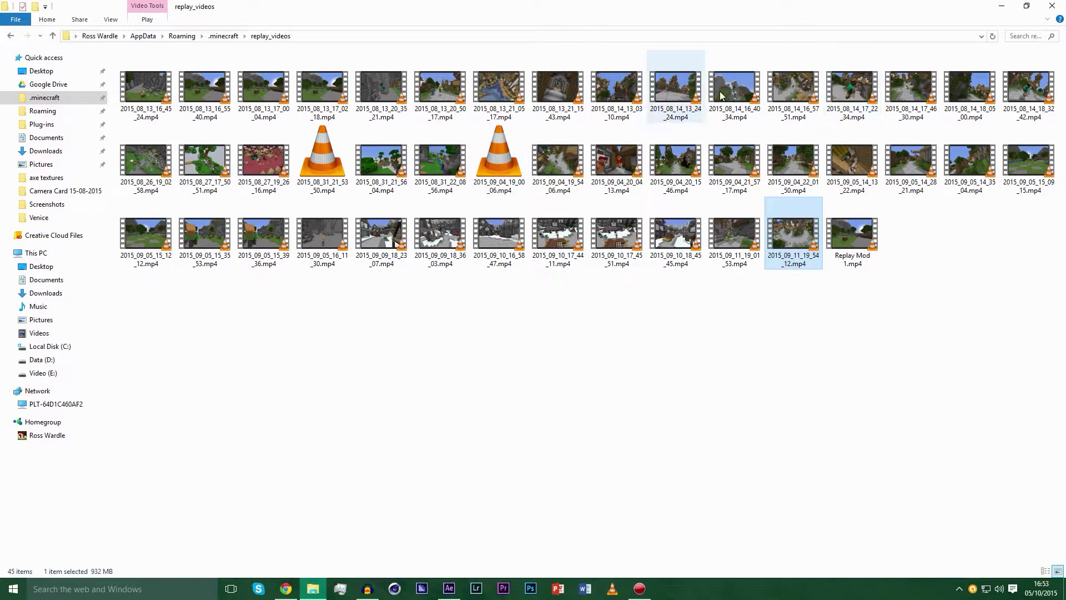
{"action": "left_click_drag", "start_coordinate": [720, 95], "coordinate": [45, 198]}
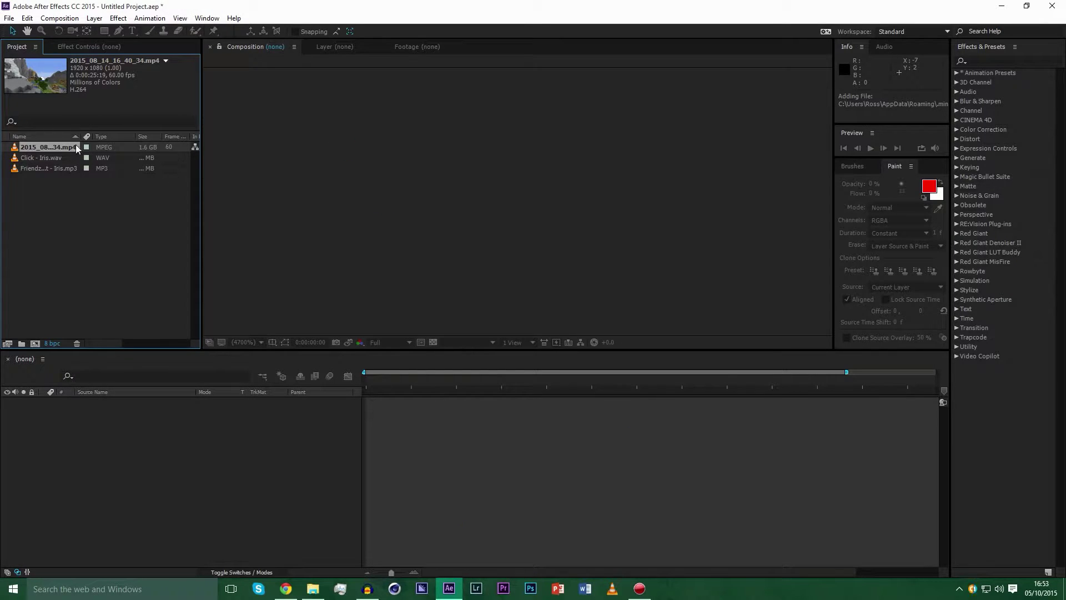
Make a composition from the replay footage, preview it, and park the playhead at 0:00:05:44.
{"action": "left_click_drag", "start_coordinate": [35, 348], "coordinate": [35, 344]}
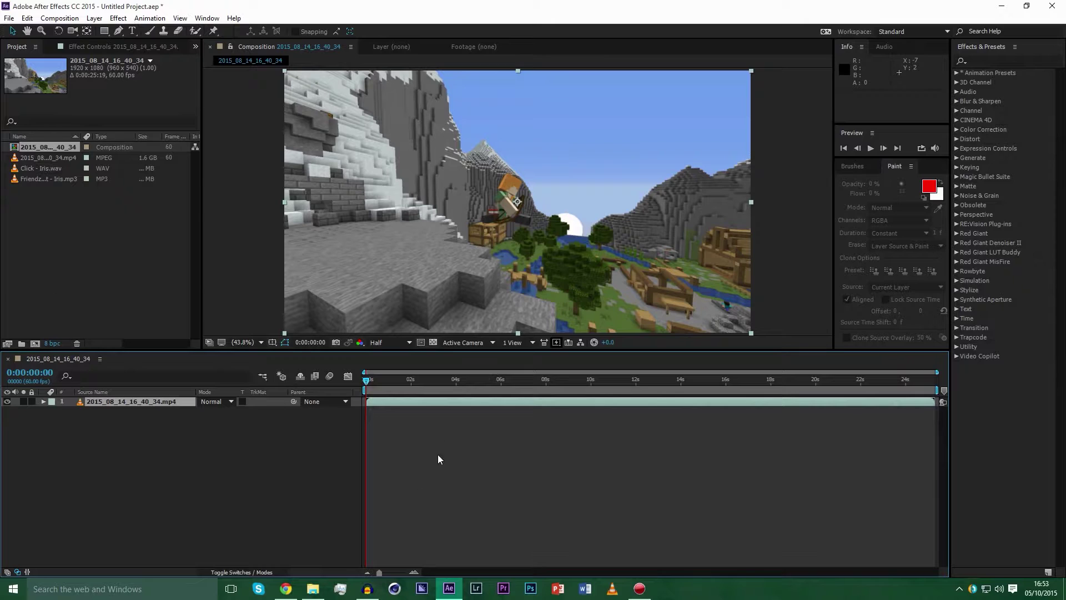
{"action": "left_click", "coordinate": [865, 166]}
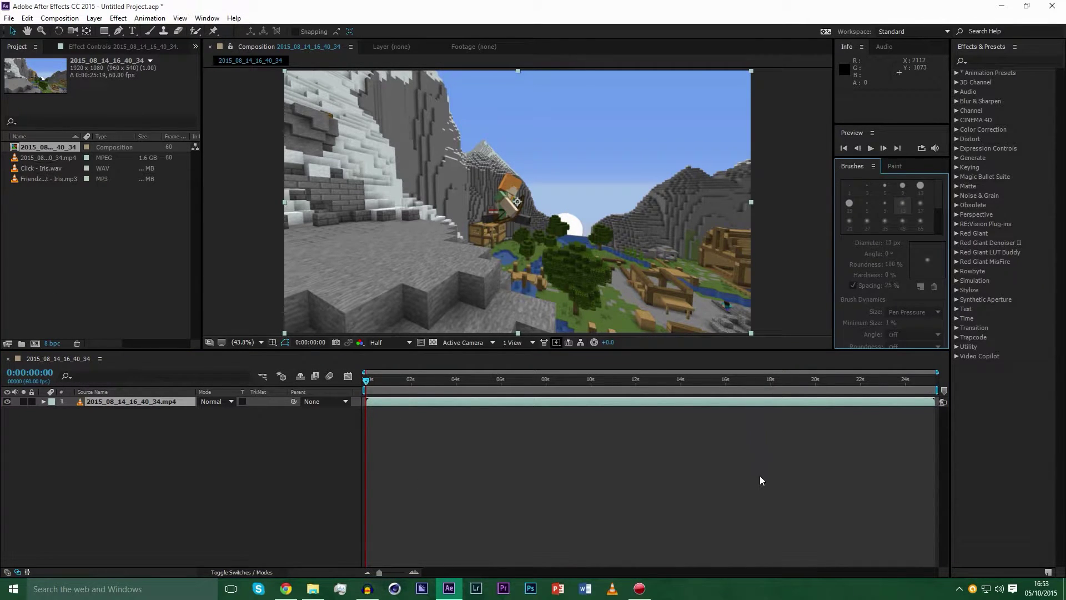
{"action": "key", "text": "space"}
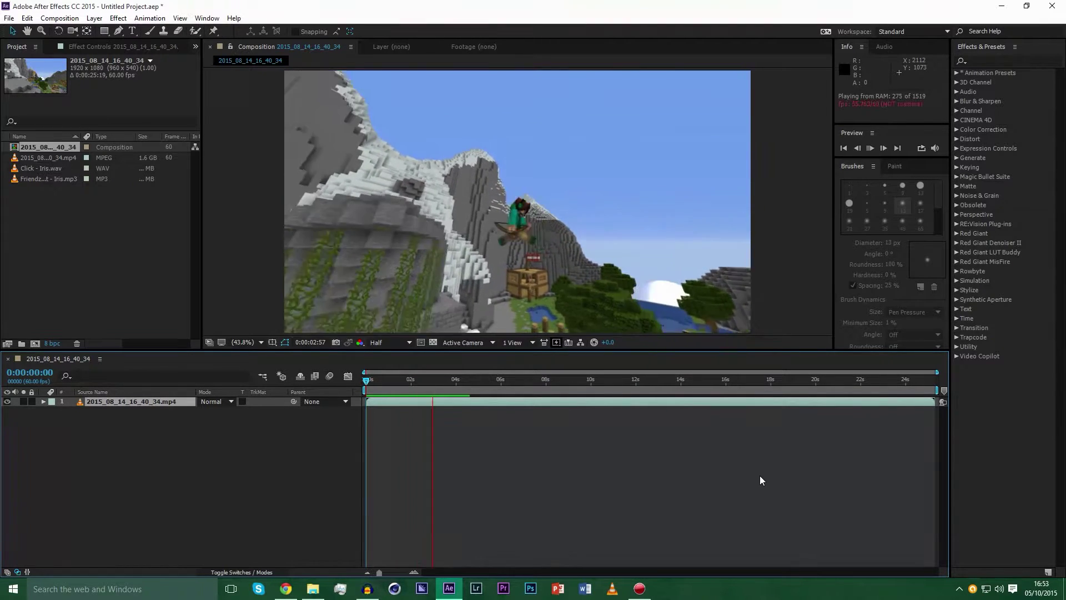
{"action": "left_click", "coordinate": [492, 380]}
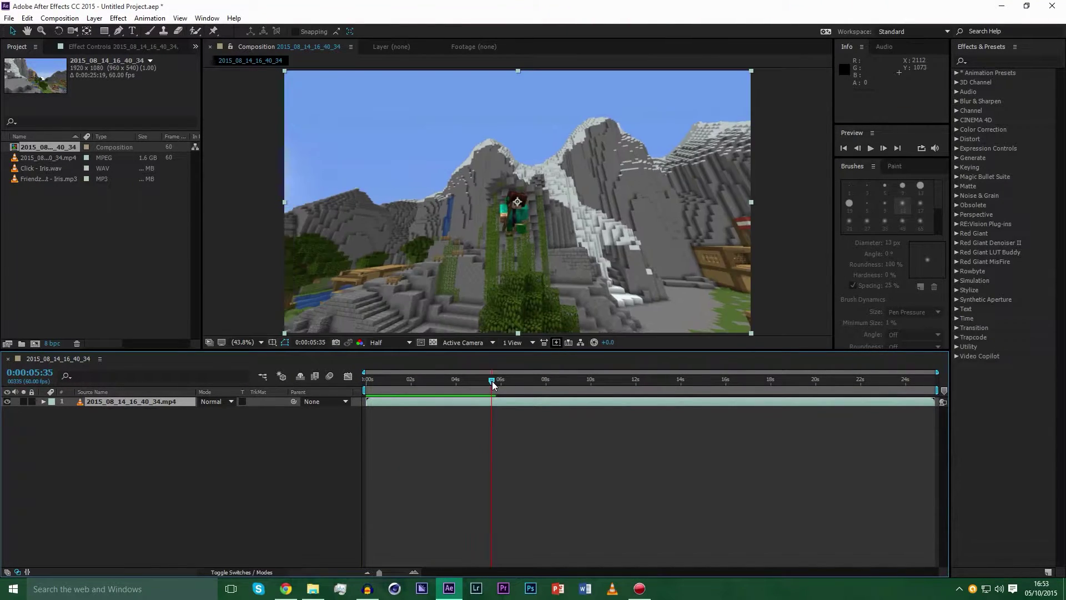
{"action": "left_click_drag", "start_coordinate": [492, 384], "coordinate": [496, 384]}
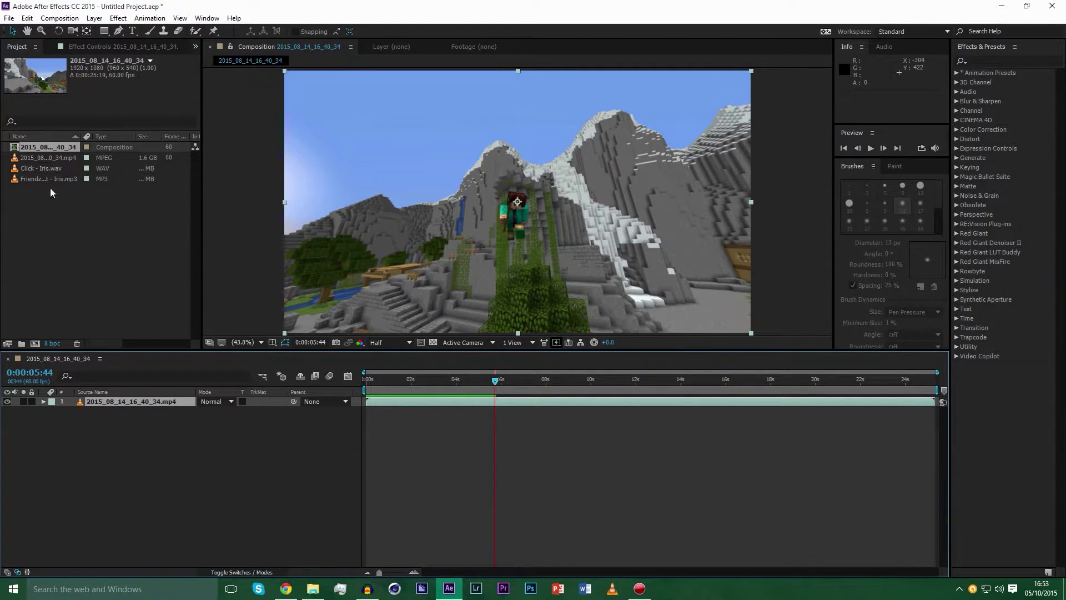
Add the Friendzone song to the comp, show its waveform, and play it in the Layer panel from about 1:25.
{"action": "left_click_drag", "start_coordinate": [31, 180], "coordinate": [354, 399]}
{"action": "key", "text": "space"}
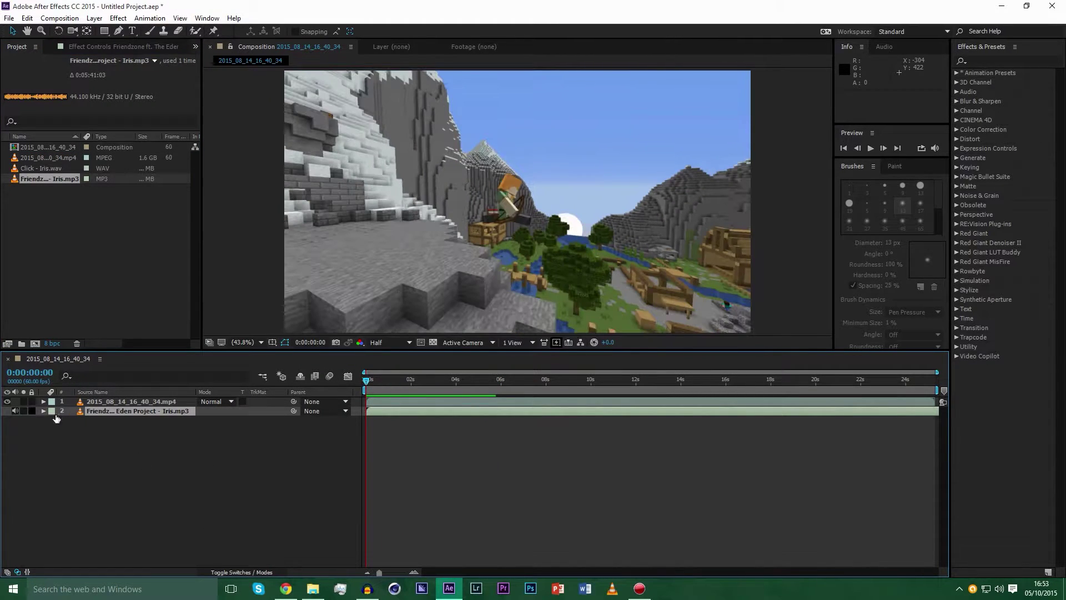
{"action": "left_click", "coordinate": [54, 421]}
{"action": "left_click", "coordinate": [61, 439]}
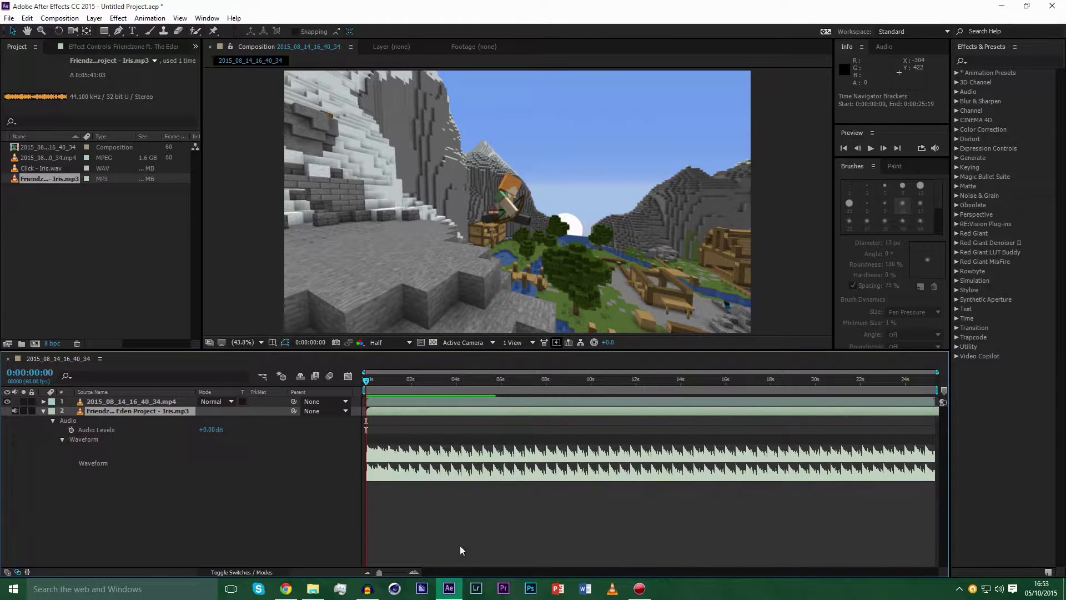
{"action": "double_click", "coordinate": [531, 411]}
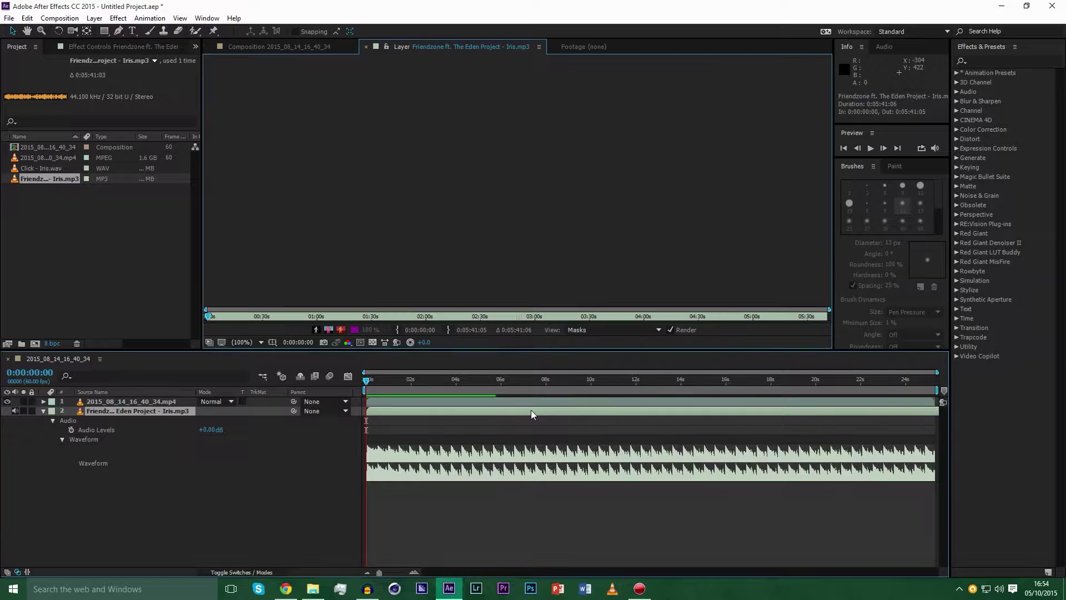
{"action": "left_click", "coordinate": [362, 316]}
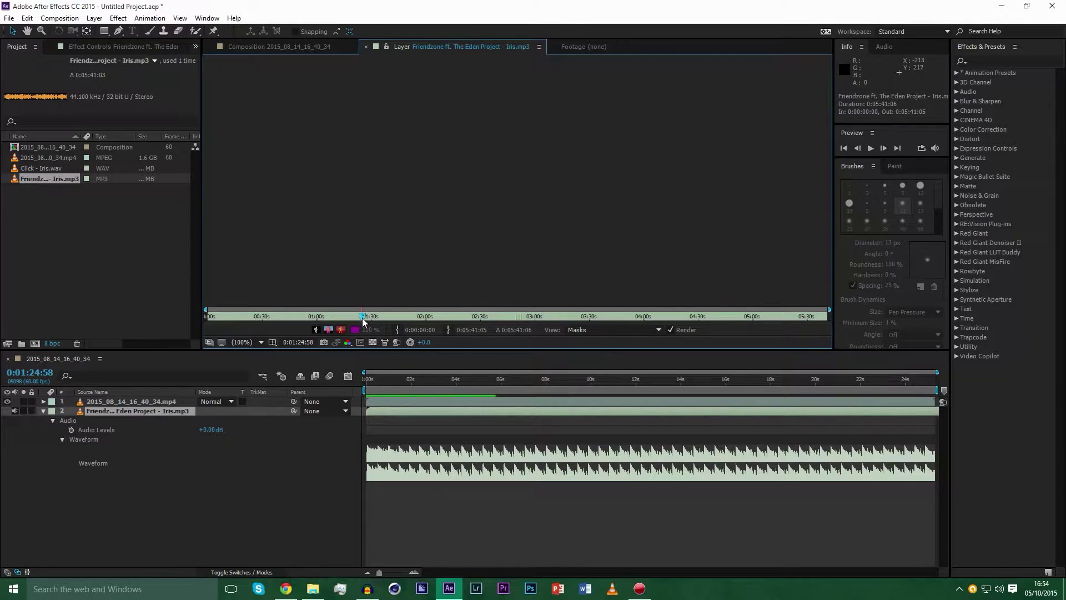
{"action": "key", "text": "space"}
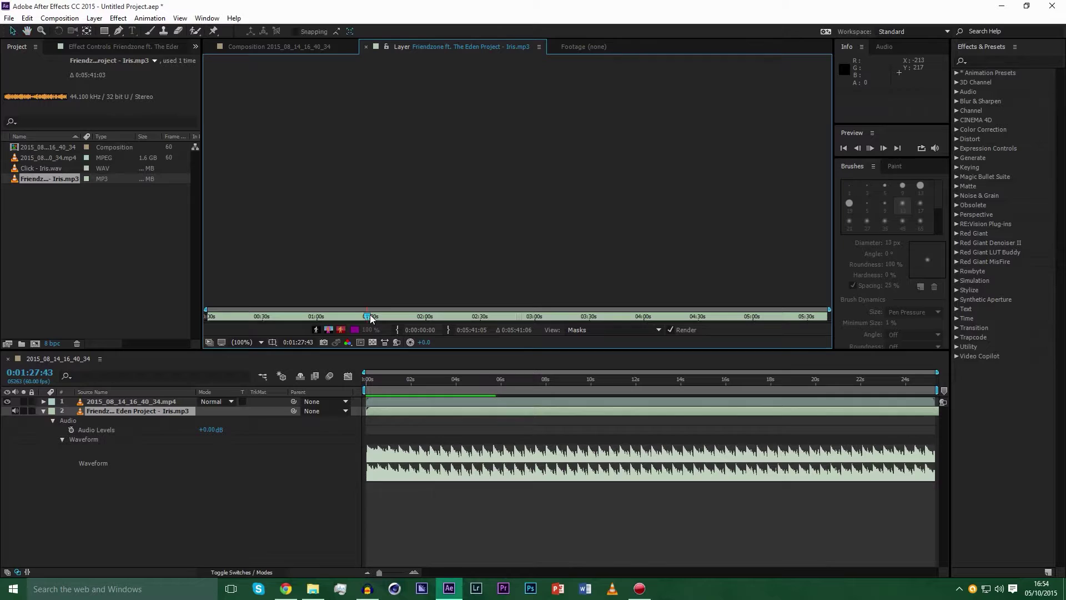
Open the Downloads folder in File Explorer and select a file there.
{"action": "left_click", "coordinate": [313, 589]}
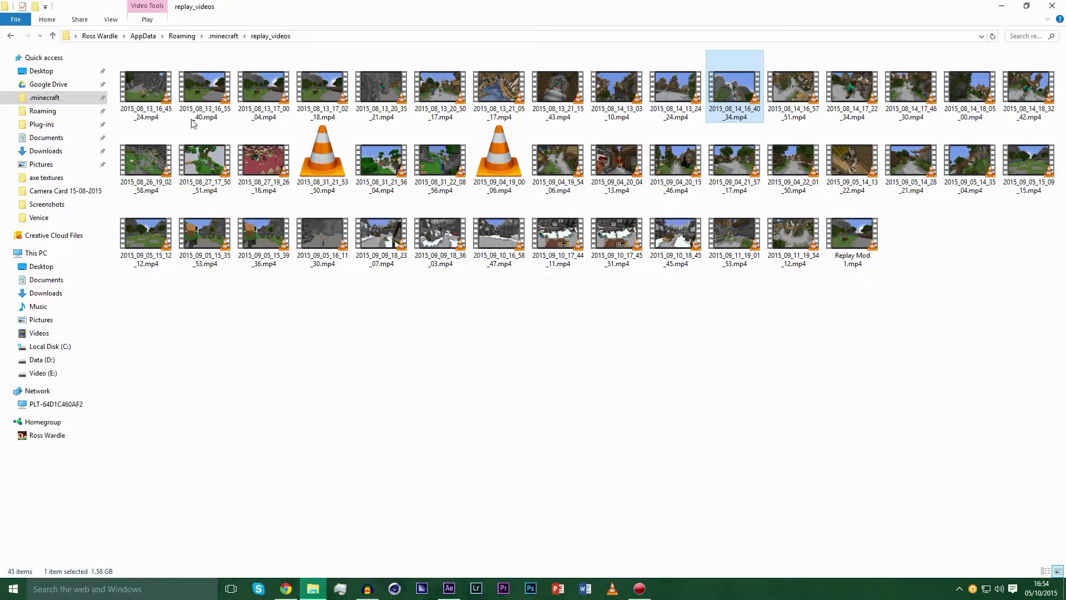
{"action": "left_click", "coordinate": [45, 293]}
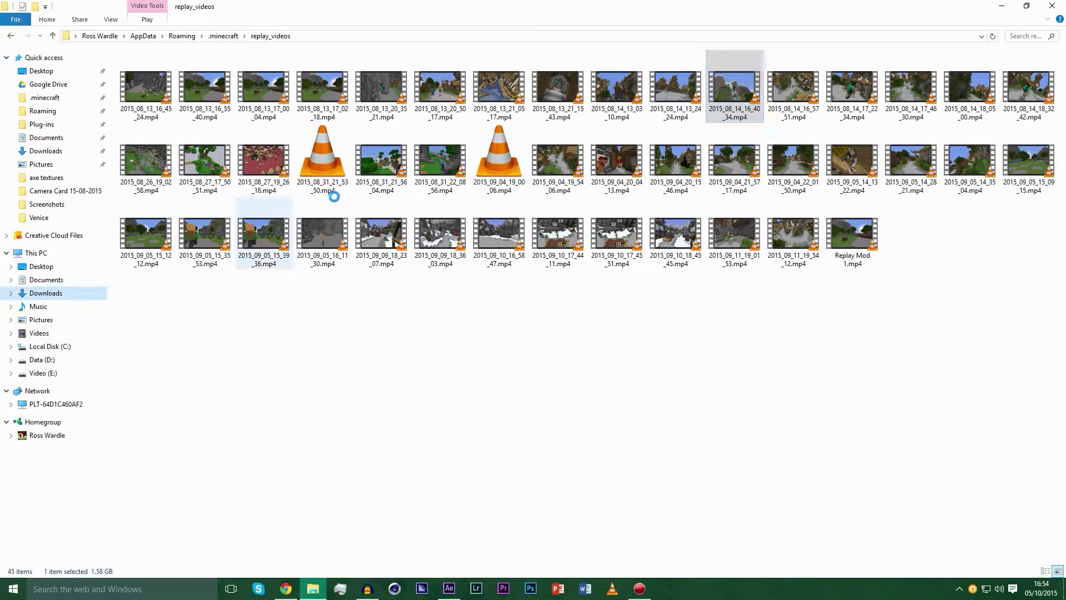
{"action": "left_click", "coordinate": [335, 201]}
Play the Friendzone mp3 in VLC from about 1:42 at lower volume, then return to After Effects.
{"action": "type", "text": "fr"}
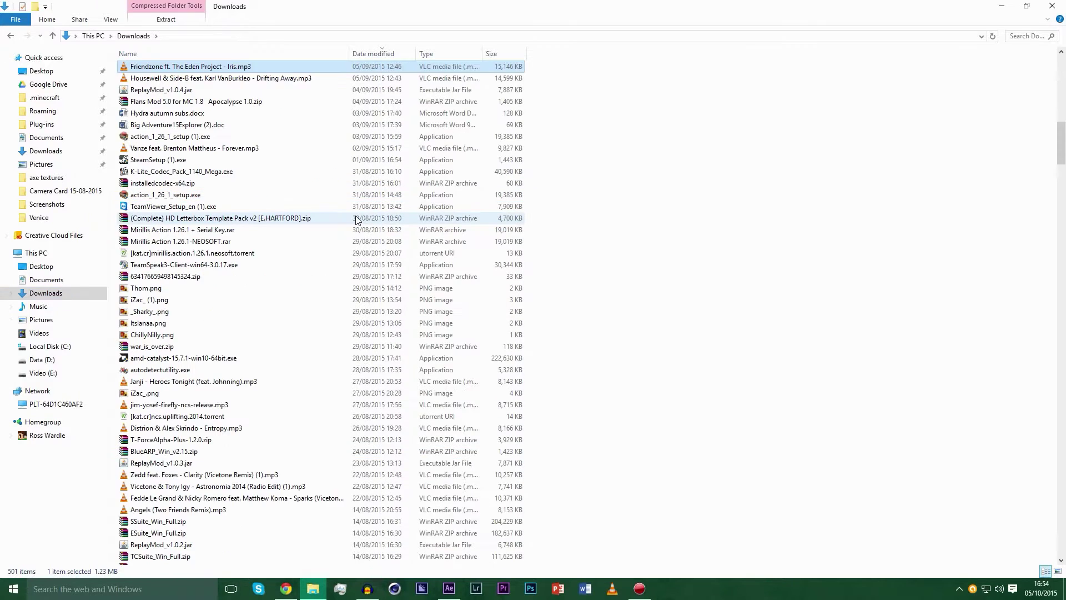
{"action": "key", "text": "Return"}
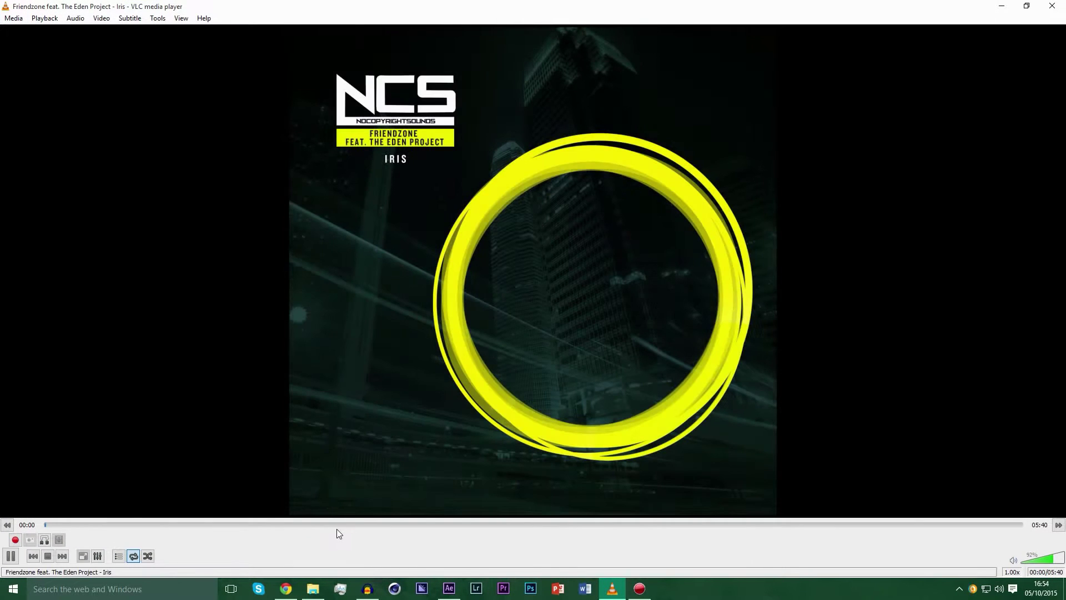
{"action": "left_click", "coordinate": [336, 527]}
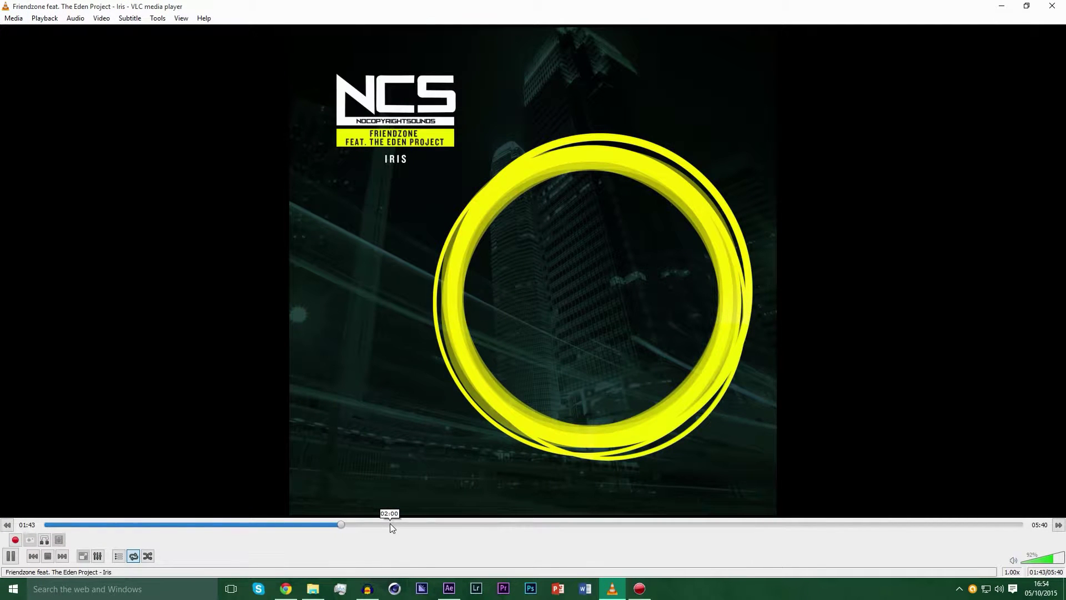
{"action": "left_click", "coordinate": [1037, 560]}
{"action": "key", "text": "alt+Tab"}
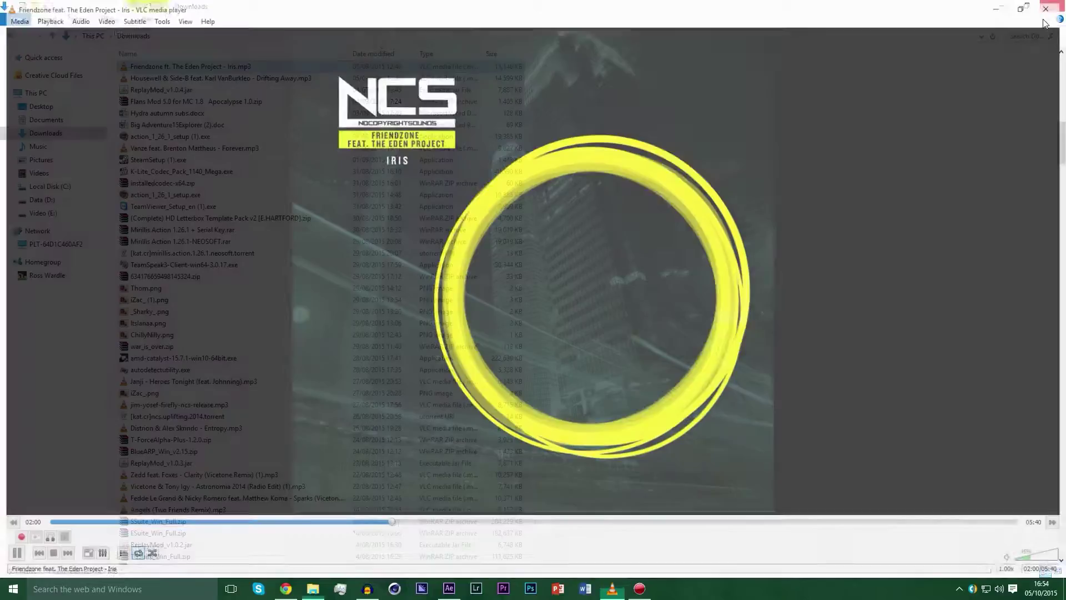
Set the Friendzone song layer's In point at 1:58 in the Layer panel.
{"action": "left_click", "coordinate": [365, 295]}
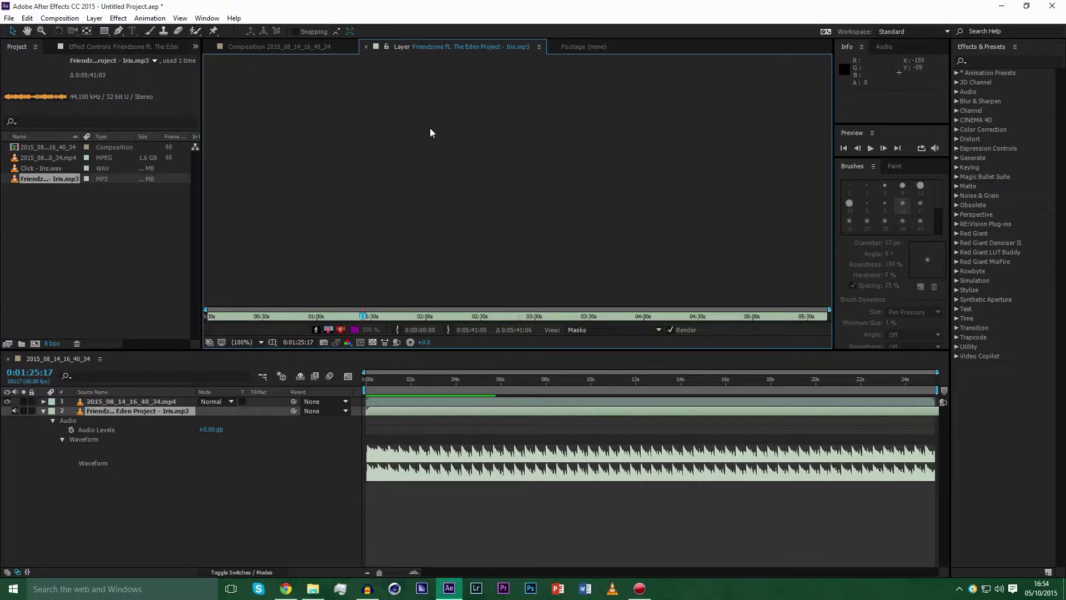
{"action": "left_click", "coordinate": [423, 316]}
{"action": "left_click", "coordinate": [397, 330]}
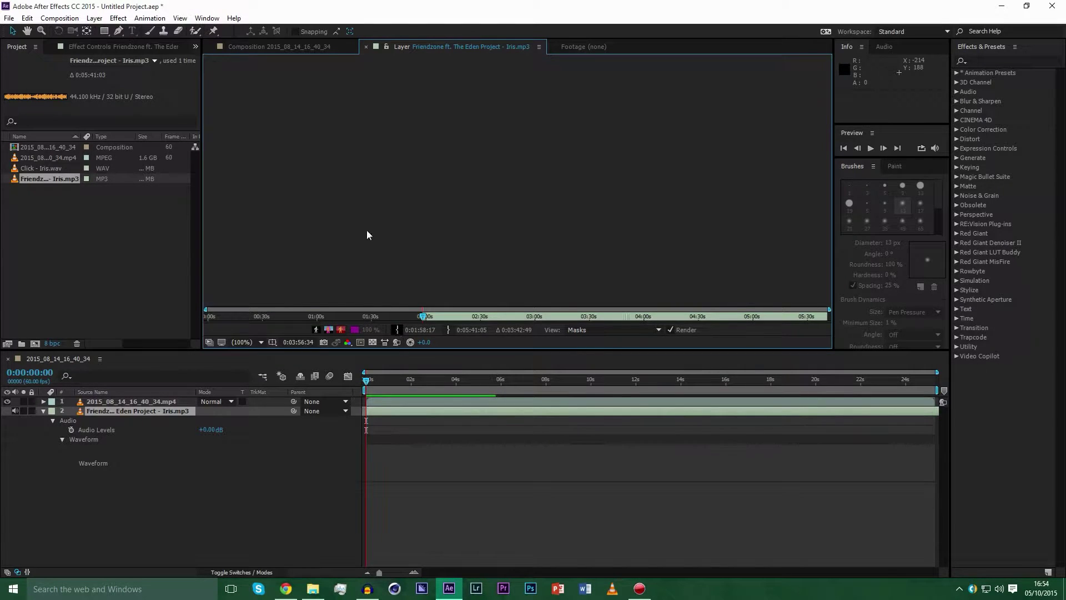
Preview the comp, zoom the timeline, park at 0:00:01:55, and add Click - Iris.wav as a layer.
{"action": "left_click", "coordinate": [275, 46]}
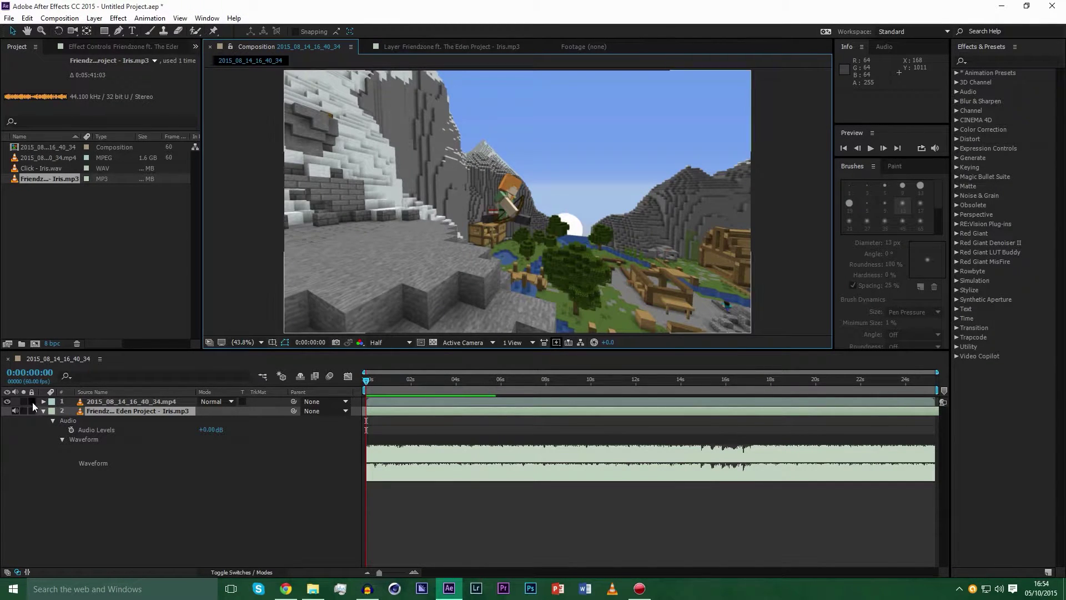
{"action": "key", "text": "space"}
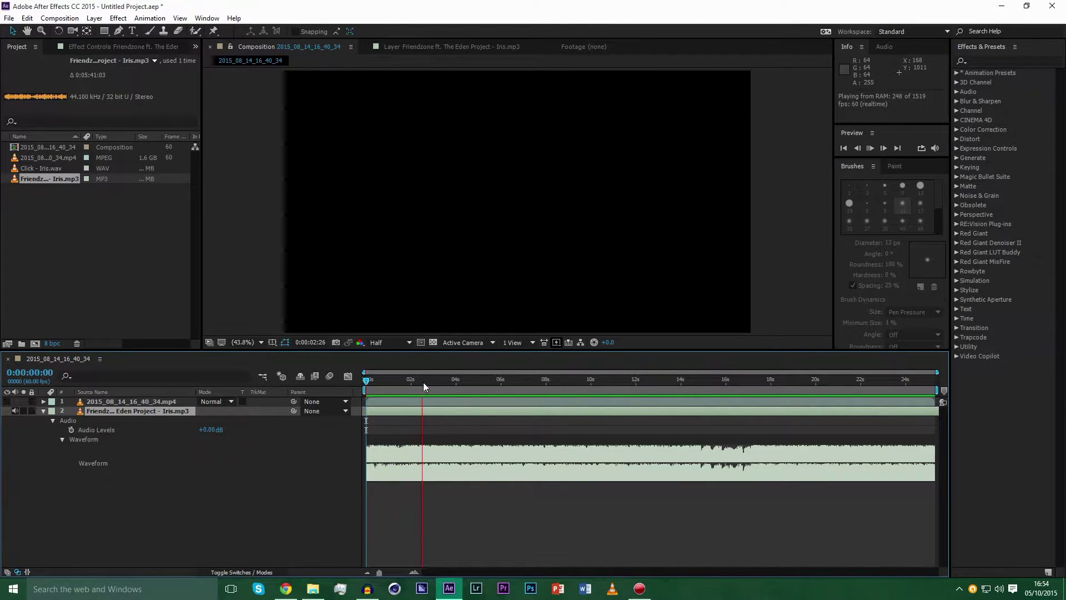
{"action": "left_click", "coordinate": [409, 379]}
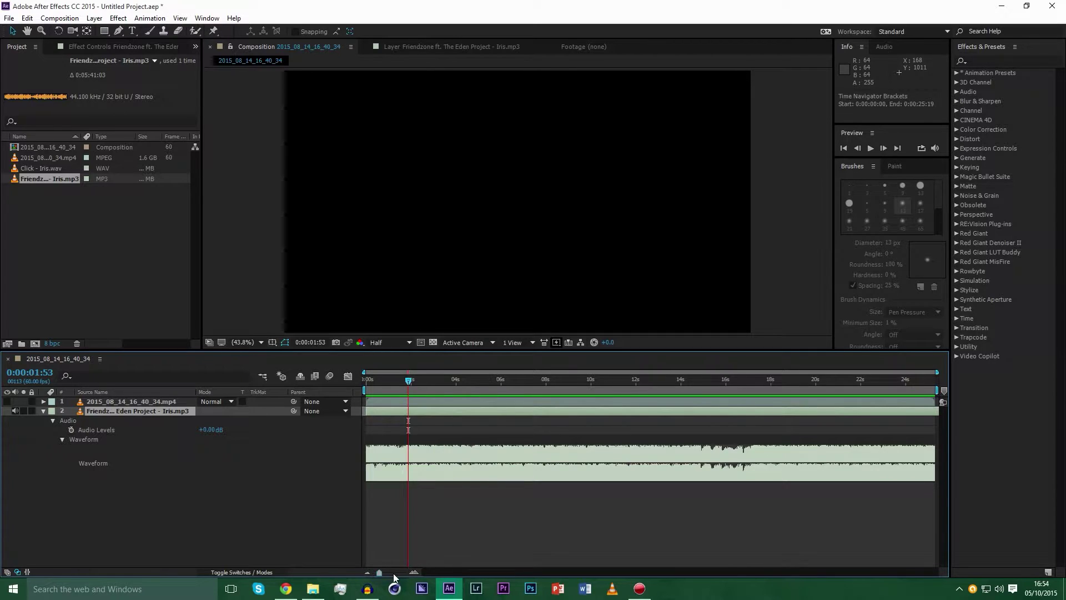
{"action": "left_click_drag", "start_coordinate": [380, 572], "coordinate": [397, 572]}
{"action": "left_click", "coordinate": [432, 379]}
{"action": "left_click_drag", "start_coordinate": [432, 379], "coordinate": [518, 389]}
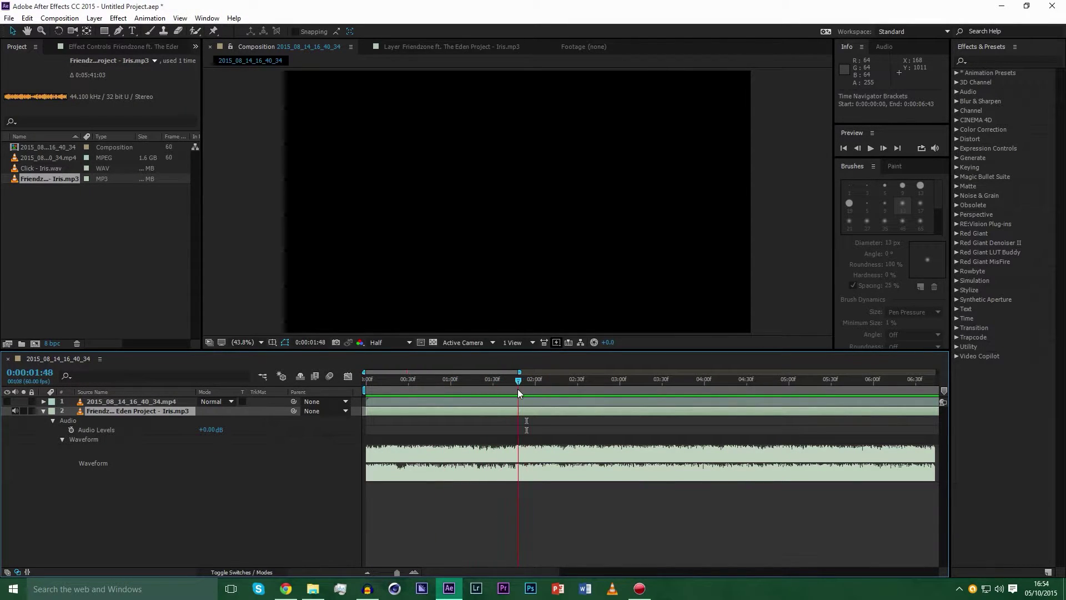
{"action": "left_click_drag", "start_coordinate": [56, 168], "coordinate": [149, 411]}
Reveal the click track's waveform and line its first beat up with the song near 1:46.
{"action": "left_click", "coordinate": [43, 412]}
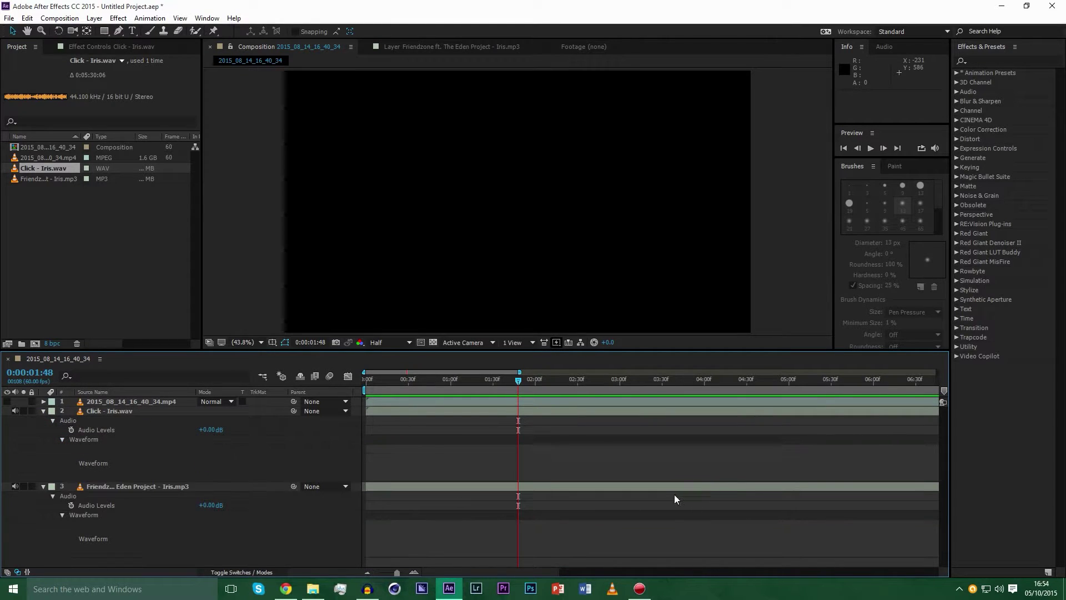
{"action": "left_click", "coordinate": [540, 409]}
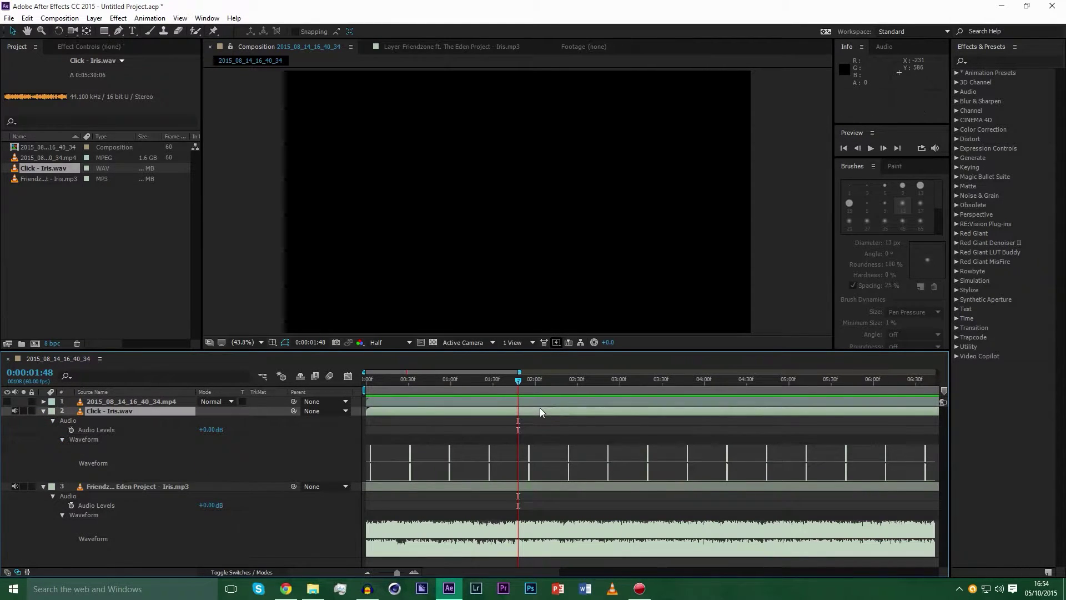
{"action": "key", "text": "Delete"}
{"action": "key", "text": "ctrl+z"}
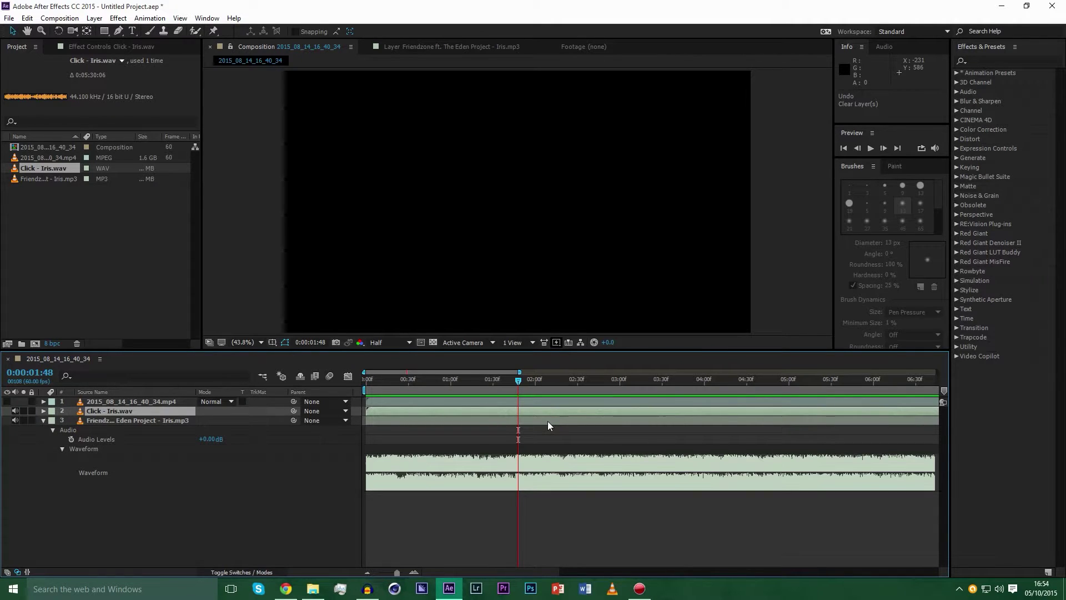
{"action": "left_click", "coordinate": [43, 411]}
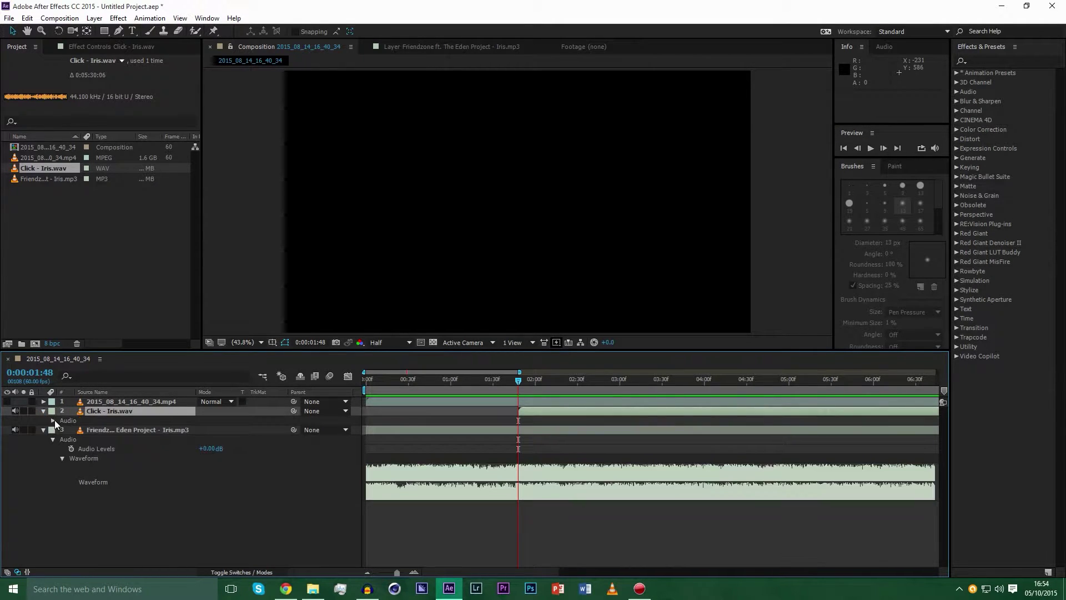
{"action": "scroll", "coordinate": [531, 510], "scroll_direction": "up", "scroll_amount": 10}
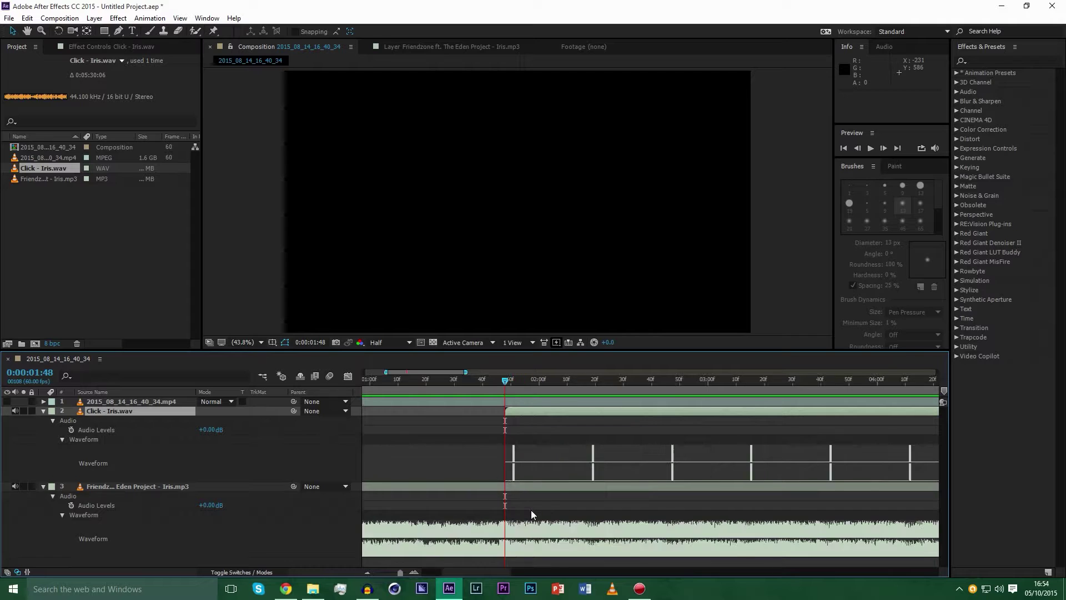
{"action": "scroll", "coordinate": [556, 498], "scroll_direction": "left", "scroll_amount": 5}
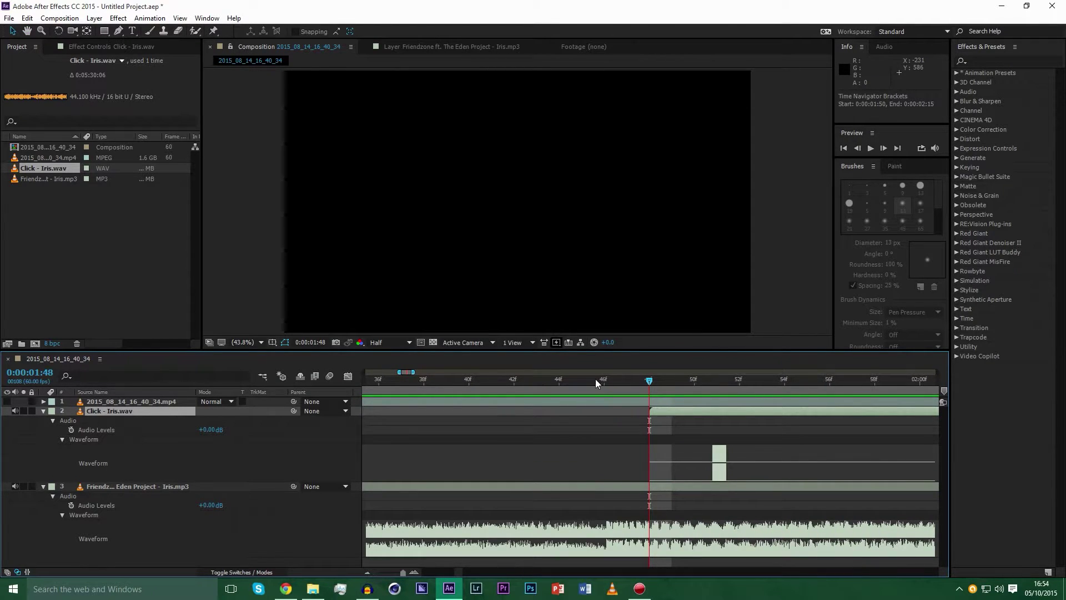
{"action": "mouse_move", "coordinate": [596, 378]}
{"action": "left_mouse_down"}
{"action": "mouse_move", "coordinate": [569, 382]}
{"action": "mouse_move", "coordinate": [603, 382]}
{"action": "left_mouse_up"}
{"action": "left_click_drag", "start_coordinate": [668, 414], "coordinate": [563, 414]}
{"action": "left_click_drag", "start_coordinate": [455, 378], "coordinate": [599, 483]}
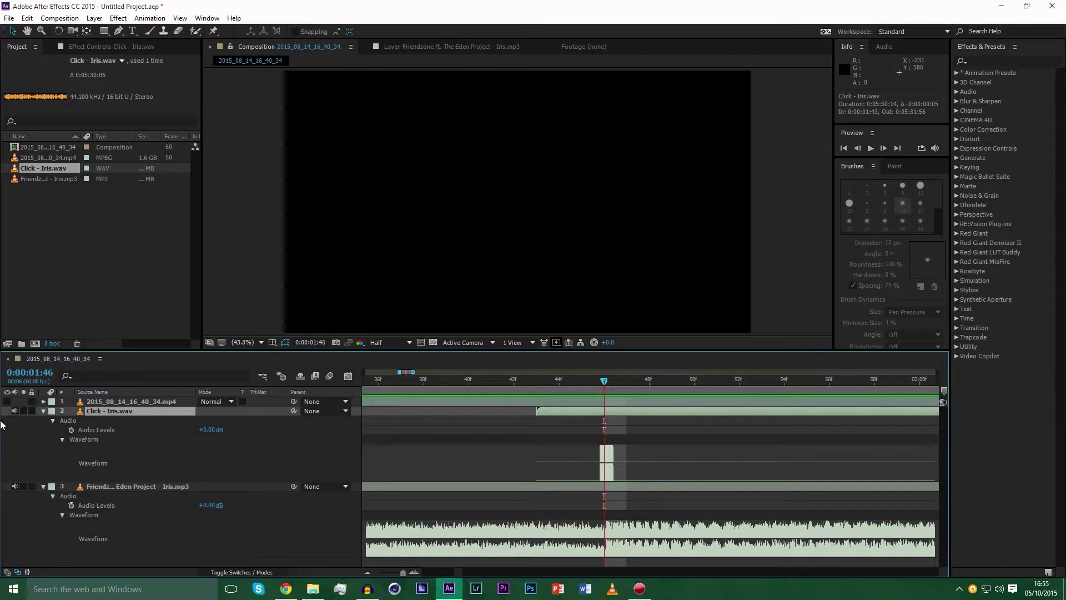
{"action": "key", "text": "minus"}
{"action": "key", "text": "minus"}
{"action": "key", "text": "minus"}
{"action": "key", "text": "minus"}
{"action": "key", "text": "minus"}
{"action": "key", "text": "minus"}
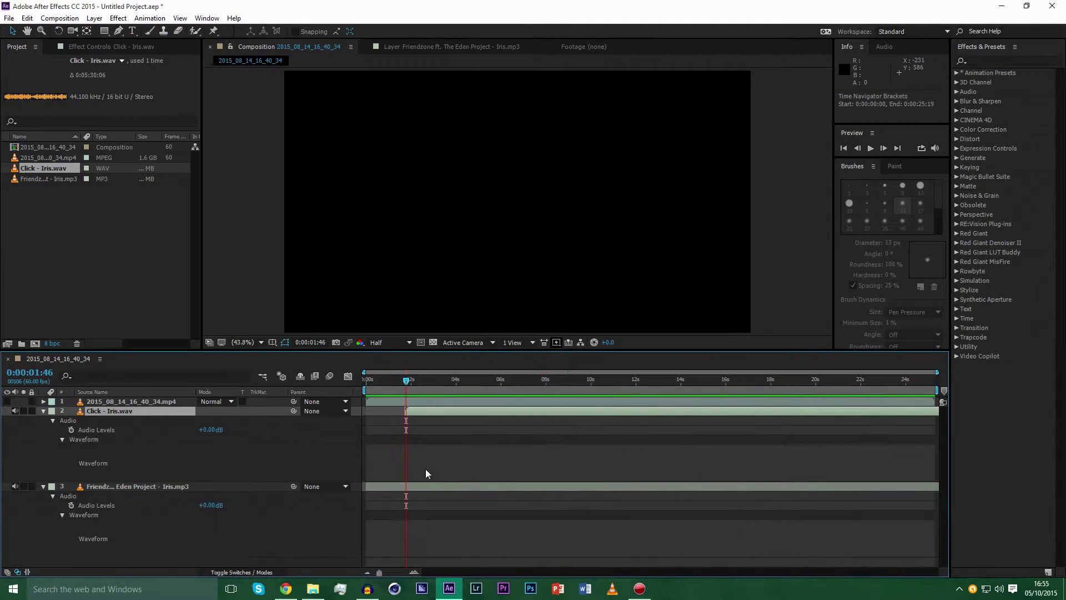
Trim the song at the current time, shift both audio layers to start at 0:00, and preview.
{"action": "left_click", "coordinate": [395, 487]}
{"action": "key", "text": "alt+bracketleft"}
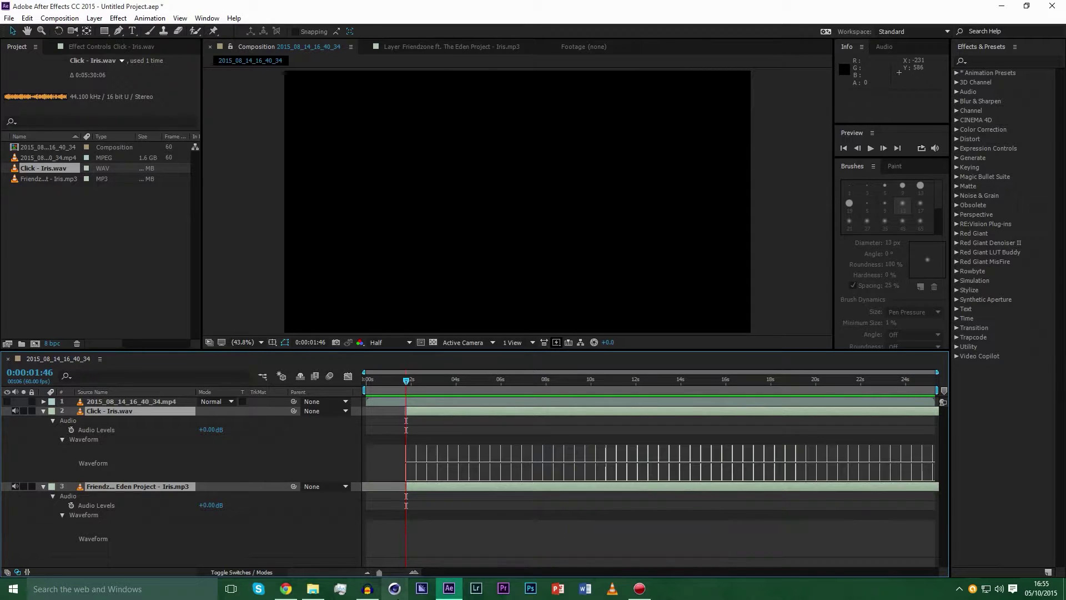
{"action": "key", "text": "Home"}
{"action": "key", "text": "bracketleft"}
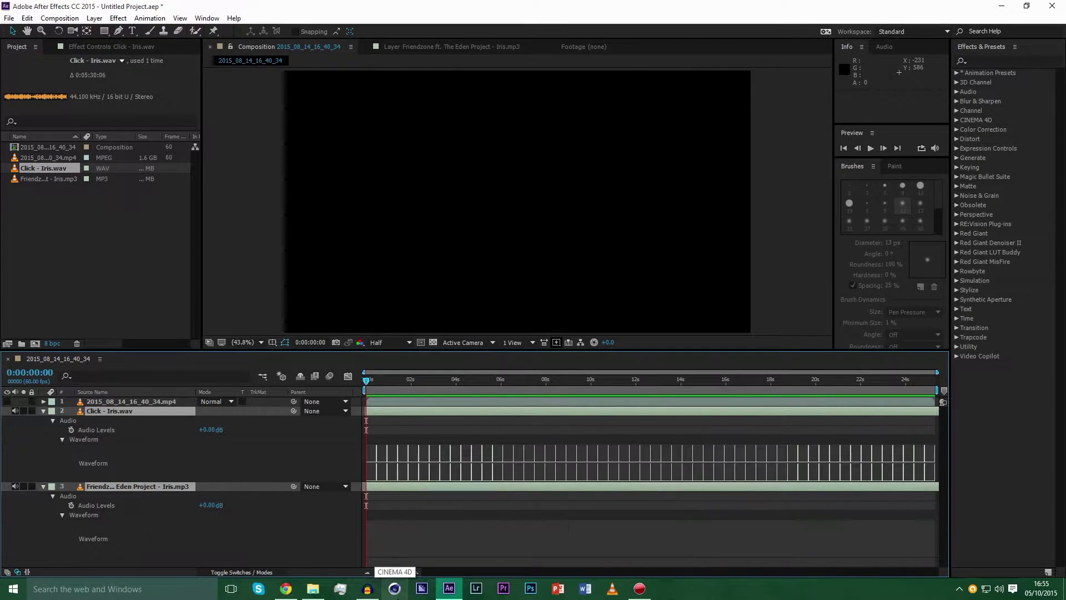
{"action": "left_click", "coordinate": [43, 411]}
{"action": "key", "text": "space"}
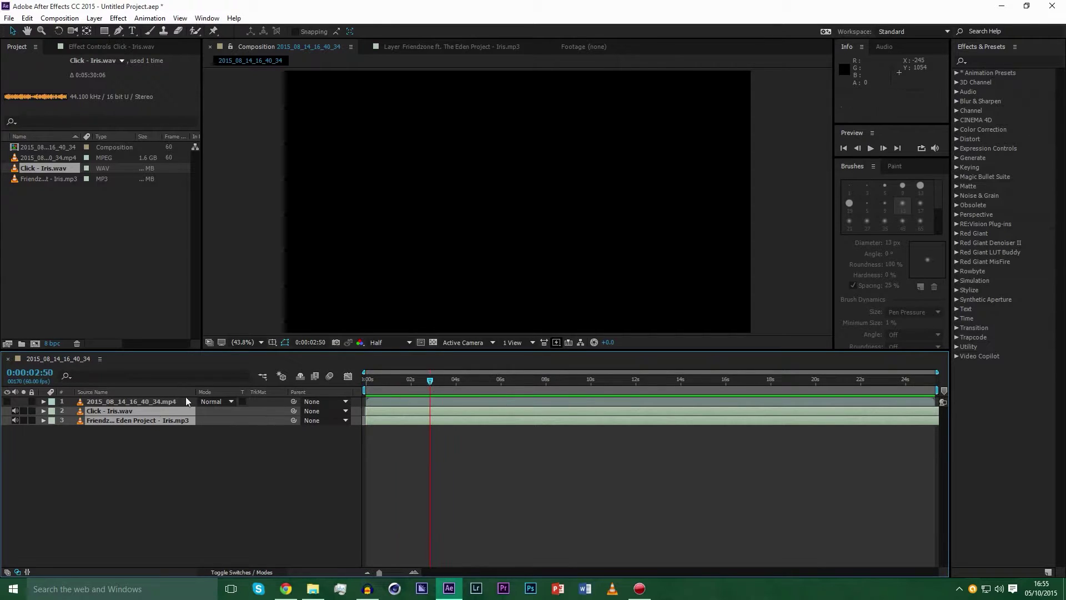
Unhide the Minecraft video layer, mute the song layer, and expand the click track's waveform.
{"action": "key", "text": "space"}
{"action": "left_click", "coordinate": [99, 403]}
{"action": "left_click", "coordinate": [7, 401]}
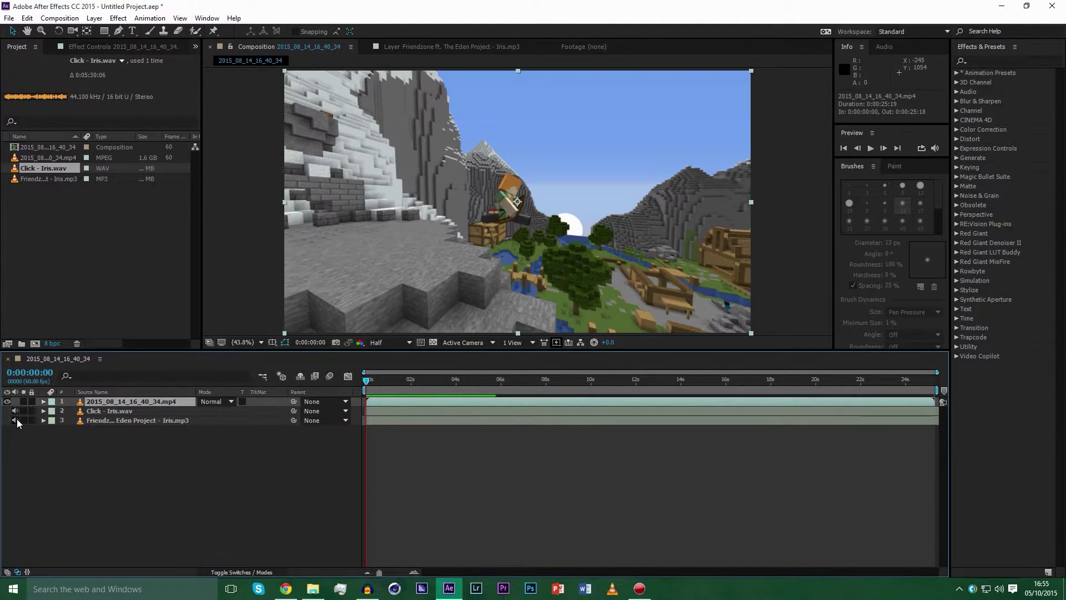
{"action": "left_click", "coordinate": [15, 420]}
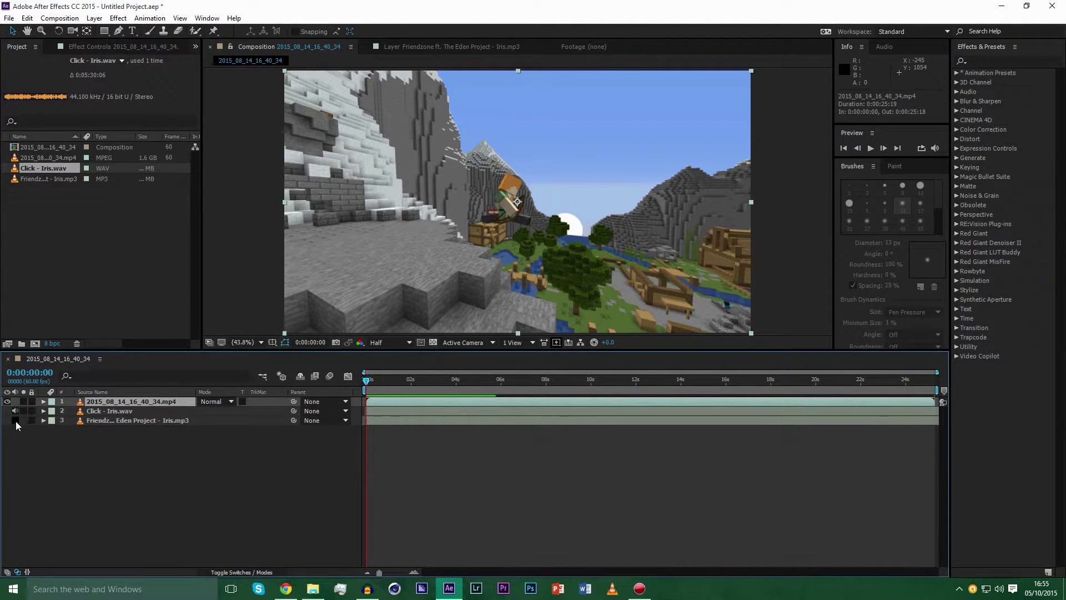
{"action": "left_click", "coordinate": [44, 411]}
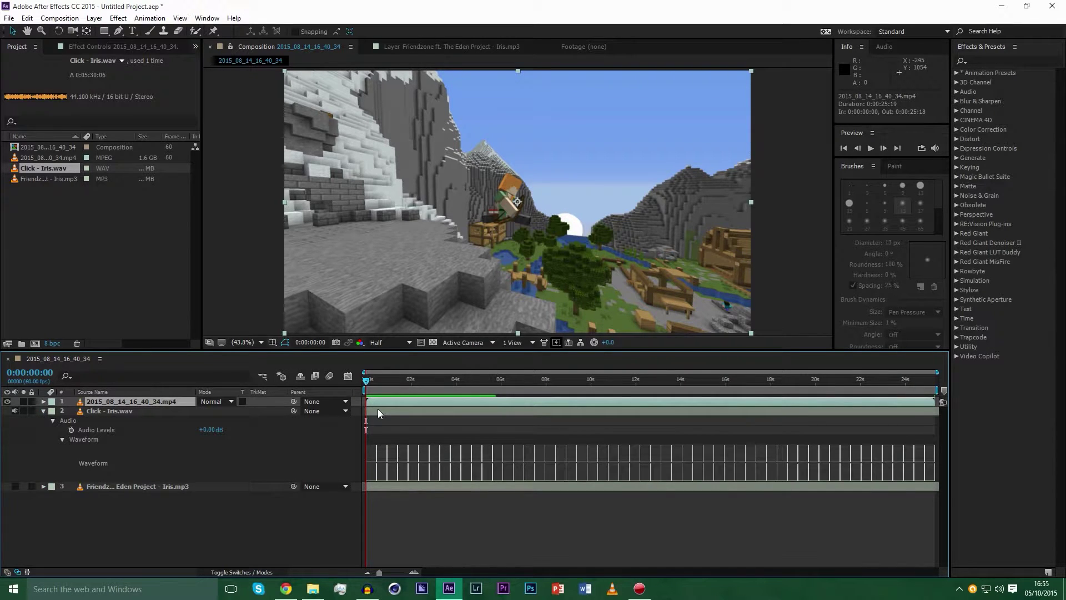
{"action": "key", "text": "="}
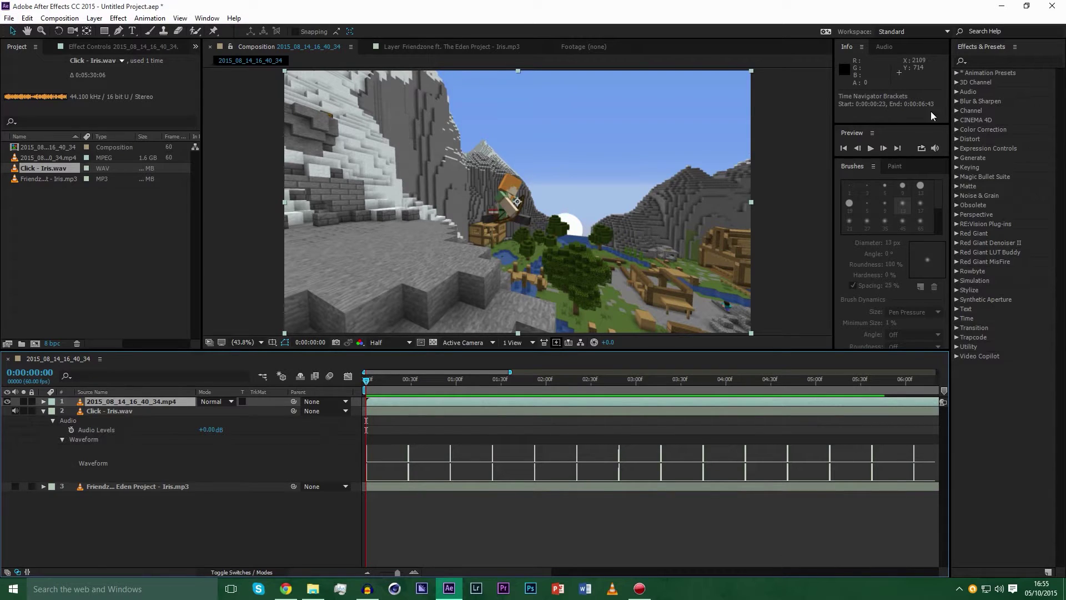
Apply Bulge to the Minecraft video layer with horizontal and vertical radii of 1639 × 673.
{"action": "left_click", "coordinate": [1014, 61]}
{"action": "type", "text": "bulo"}
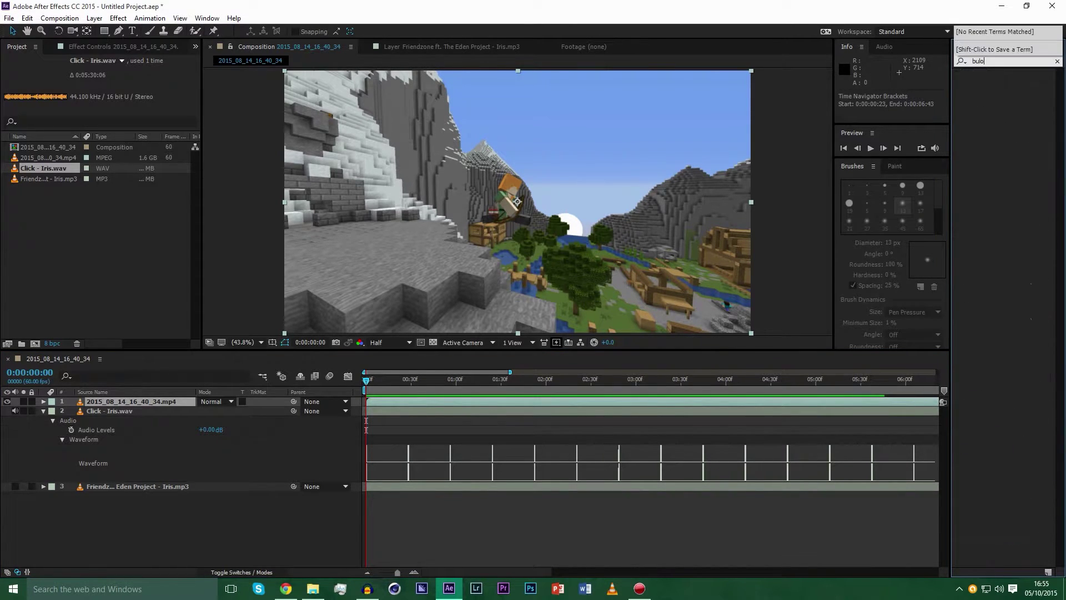
{"action": "type", "text": "gw"}
{"action": "key", "text": "BackSpace"}
{"action": "key", "text": "BackSpace"}
{"action": "key", "text": "BackSpace"}
{"action": "type", "text": "ge"}
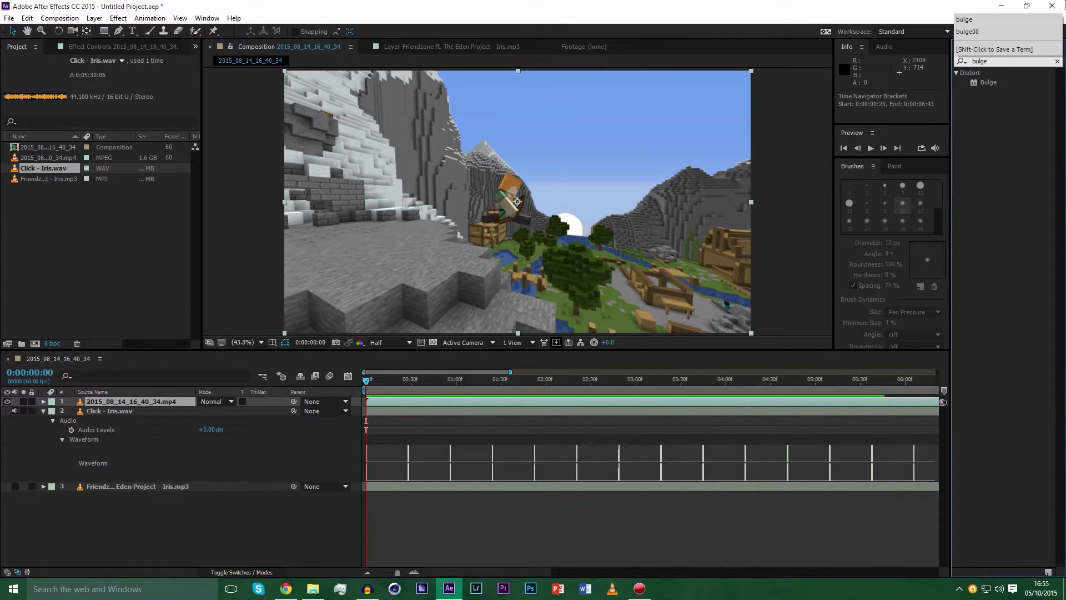
{"action": "left_click_drag", "start_coordinate": [989, 82], "coordinate": [121, 401]}
{"action": "left_click_drag", "start_coordinate": [113, 84], "coordinate": [258, 155]}
{"action": "left_click_drag", "start_coordinate": [118, 88], "coordinate": [361, 97]}
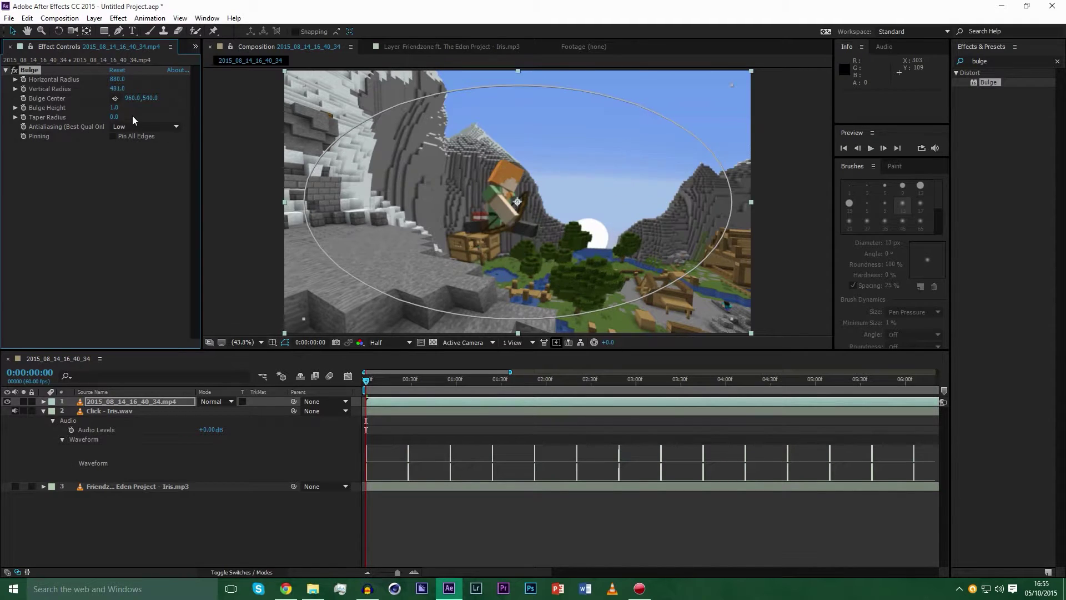
{"action": "left_click_drag", "start_coordinate": [114, 107], "coordinate": [530, 305]}
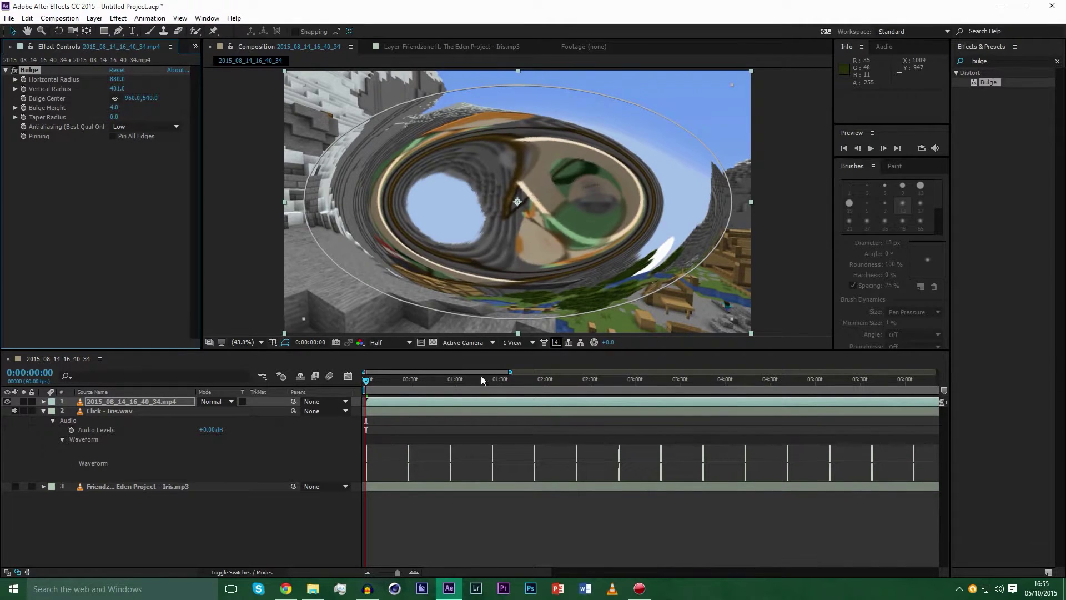
{"action": "key", "text": "ctrl+z"}
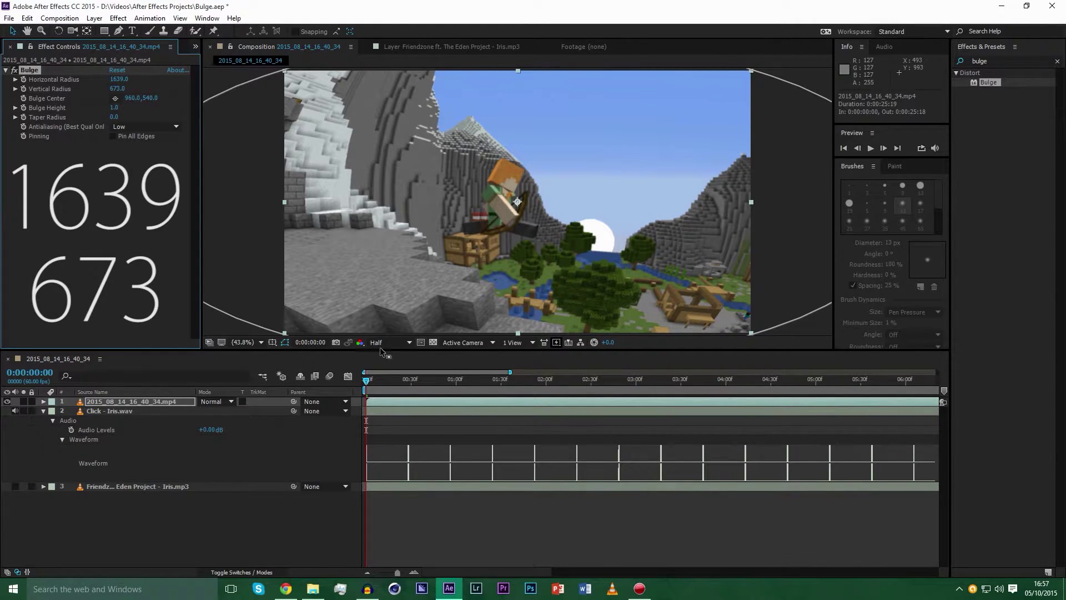
Scrub Bulge Height down to 0.5, then enter an exact Bulge Height of 0.
{"action": "left_click_drag", "start_coordinate": [113, 108], "coordinate": [88, 117]}
{"action": "left_click", "coordinate": [118, 108]}
{"action": "type", "text": "0"}
{"action": "key", "text": "Return"}
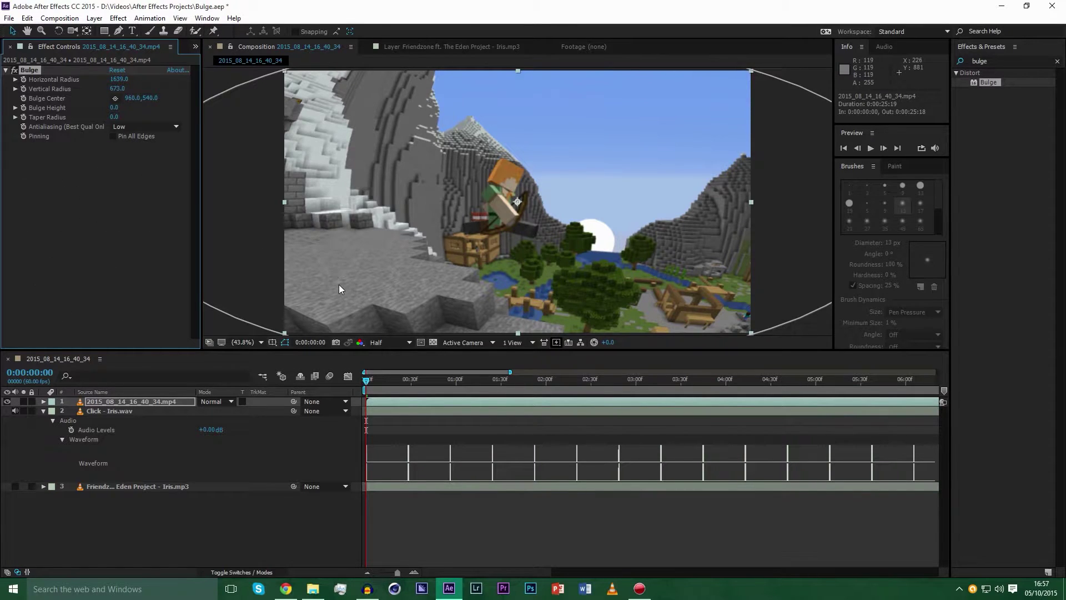
Step one frame forward and back, then scrub Bulge Height through a range of test values.
{"action": "key", "text": "Page_Down"}
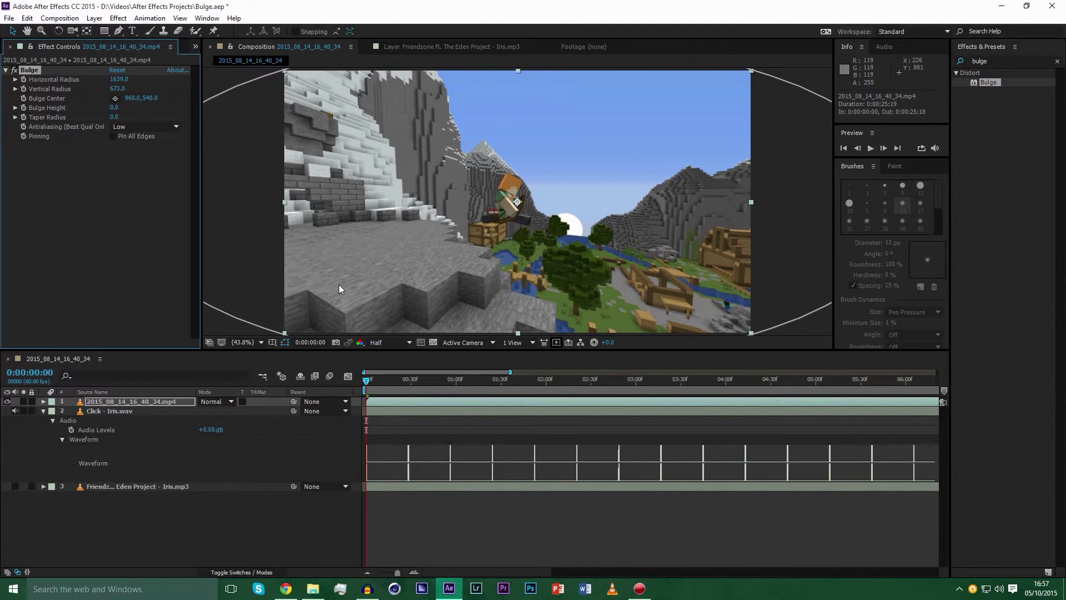
{"action": "key", "text": "Page_Up"}
{"action": "left_click_drag", "start_coordinate": [114, 107], "coordinate": [131, 127]}
Reveal the Bulge effect's properties under the Minecraft video layer in the timeline.
{"action": "left_click", "coordinate": [43, 403]}
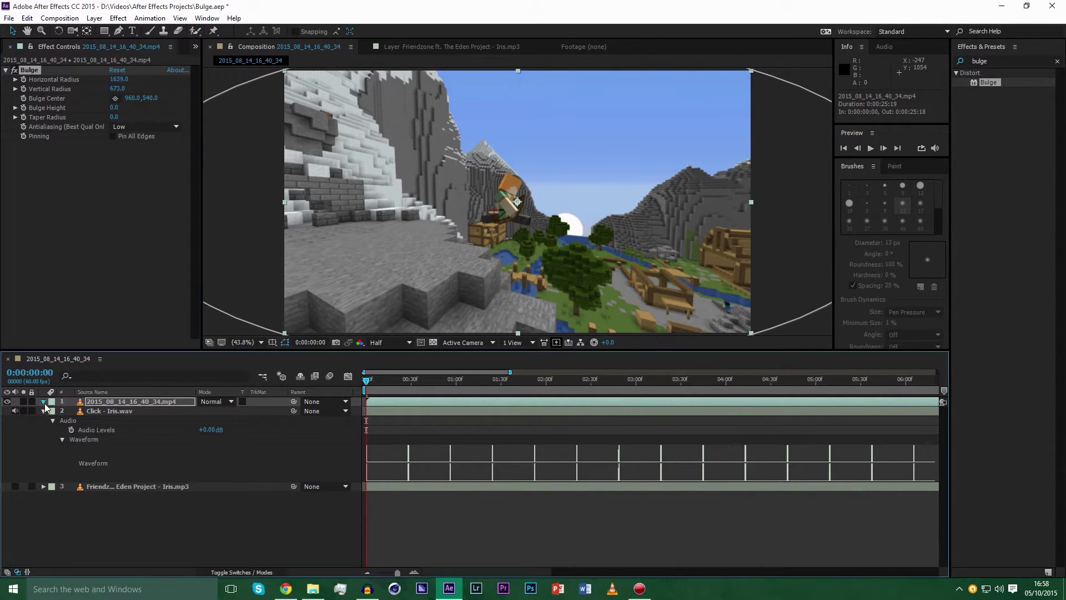
{"action": "left_click", "coordinate": [55, 411]}
{"action": "left_click", "coordinate": [60, 419]}
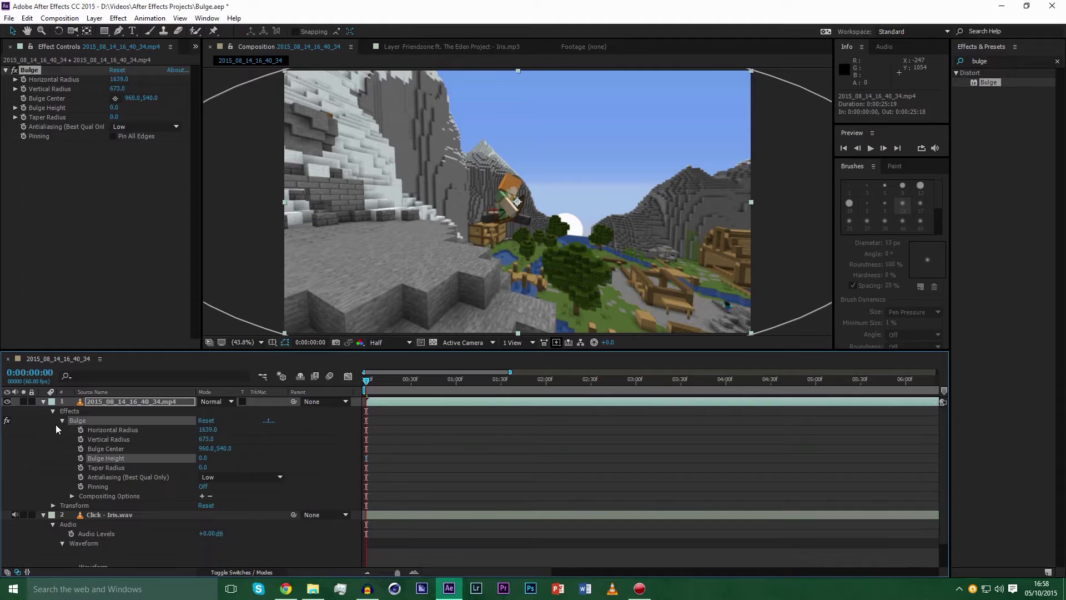
{"action": "scroll", "coordinate": [393, 459], "scroll_direction": "down", "scroll_amount": 2}
{"action": "scroll", "coordinate": [393, 471], "scroll_direction": "up", "scroll_amount": 5}
{"action": "scroll", "coordinate": [630, 501], "scroll_direction": "down", "scroll_amount": 1}
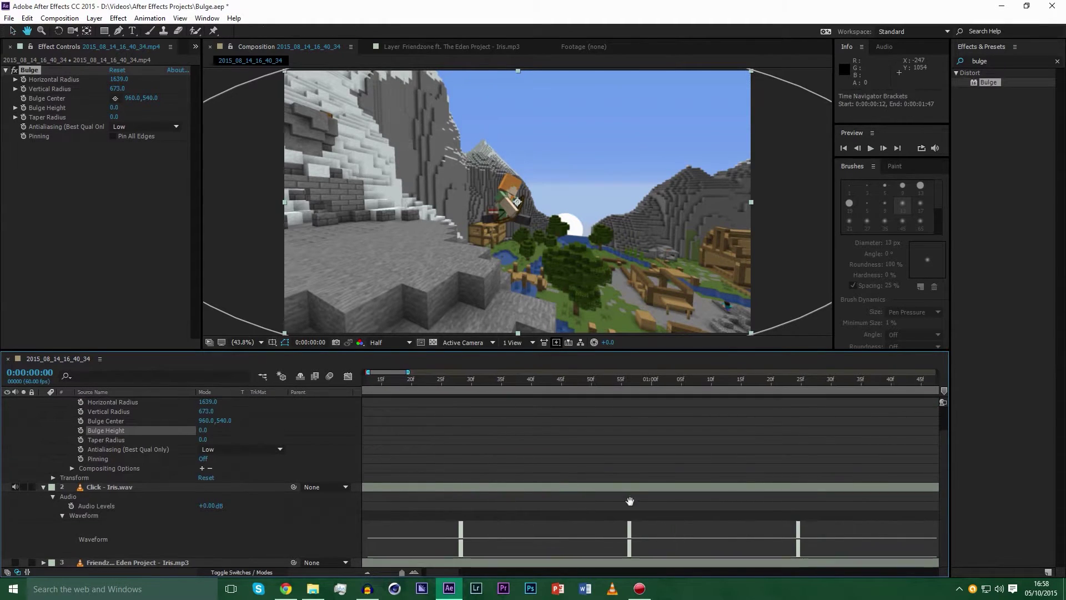
{"action": "left_click_drag", "start_coordinate": [630, 501], "coordinate": [704, 514]}
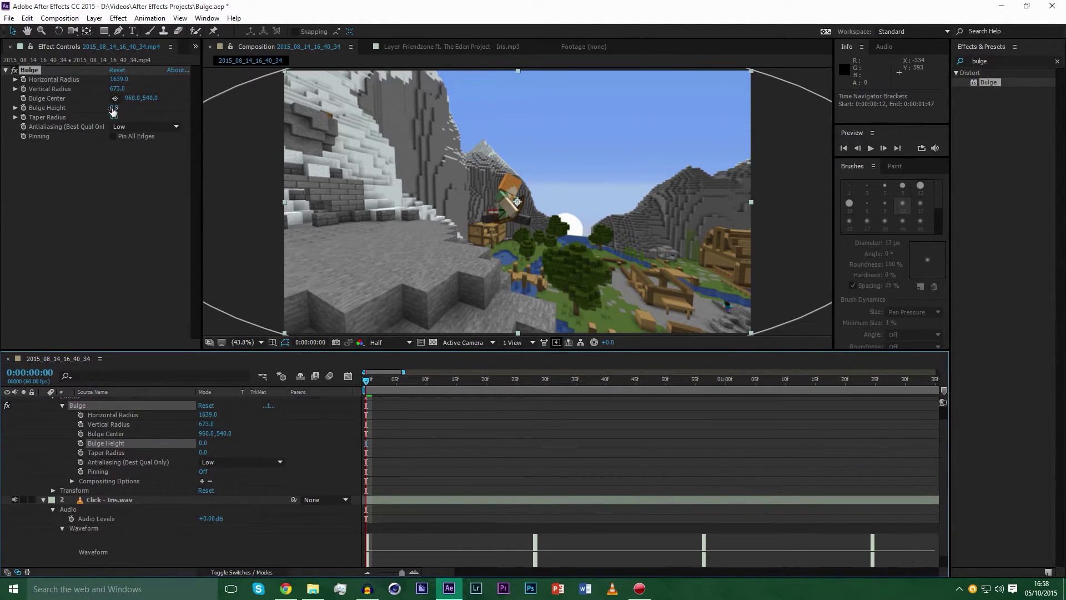
Set Bulge Height to 0.5 and keyframe it on the opening beats, including 28f and 1:24.
{"action": "left_click_drag", "start_coordinate": [112, 110], "coordinate": [143, 111]}
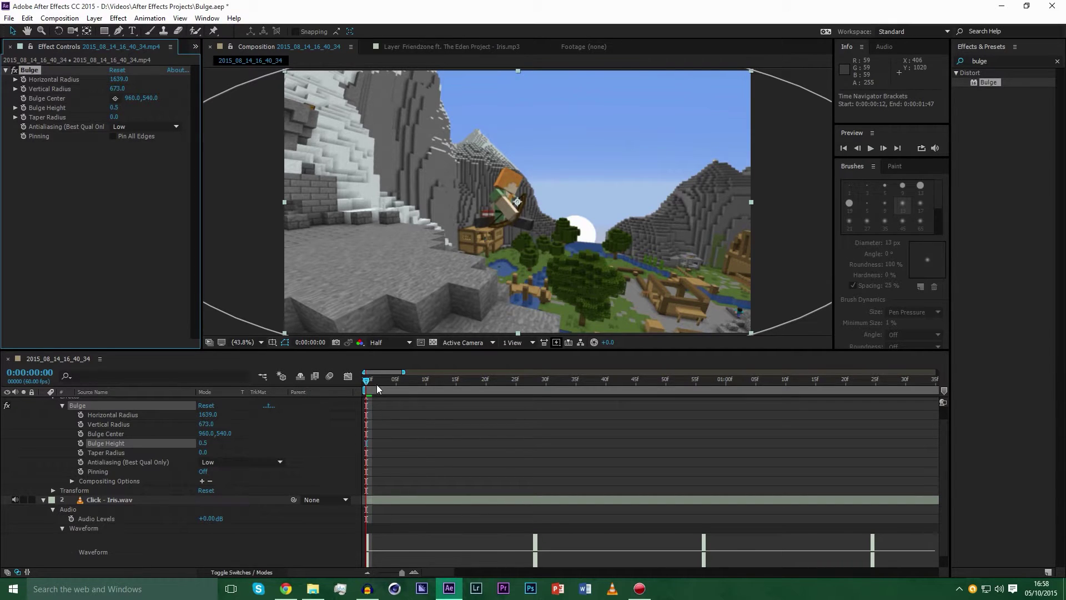
{"action": "scroll", "coordinate": [158, 449], "scroll_direction": "up", "scroll_amount": 1}
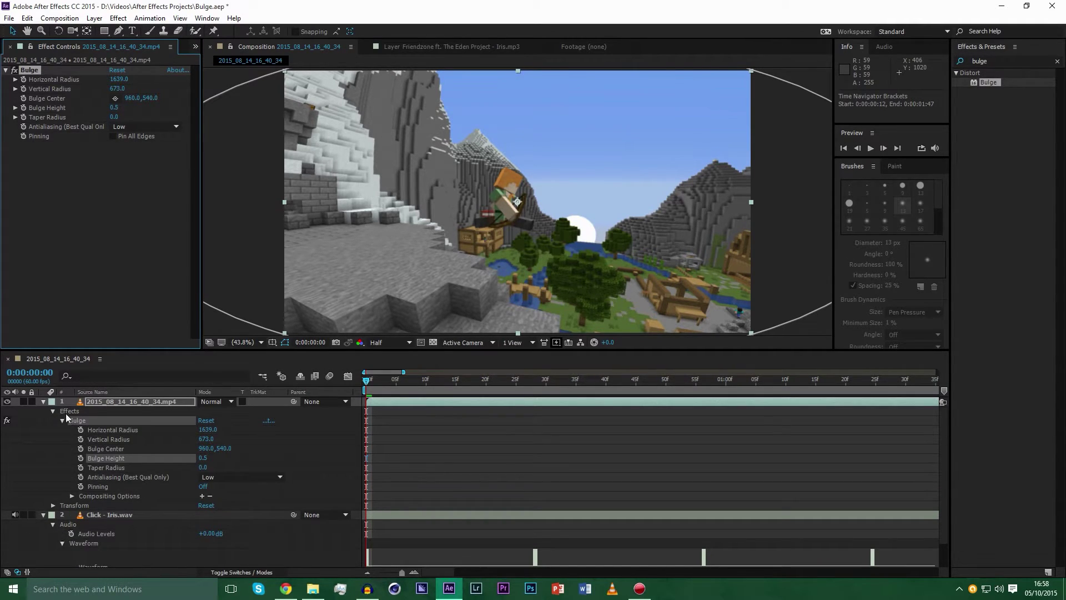
{"action": "left_click", "coordinate": [80, 458]}
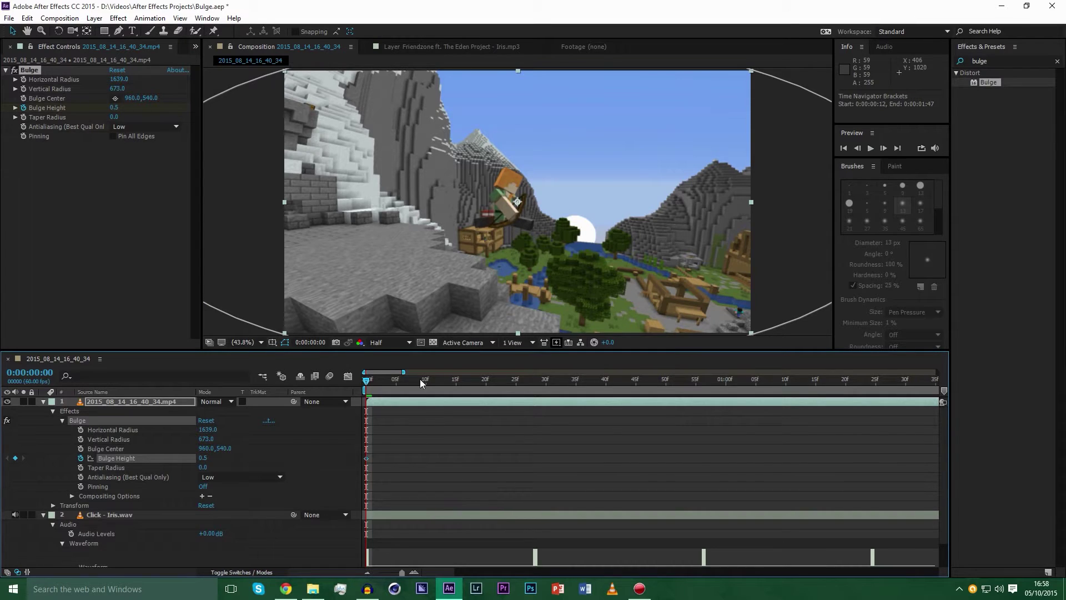
{"action": "left_click_drag", "start_coordinate": [420, 379], "coordinate": [534, 400]}
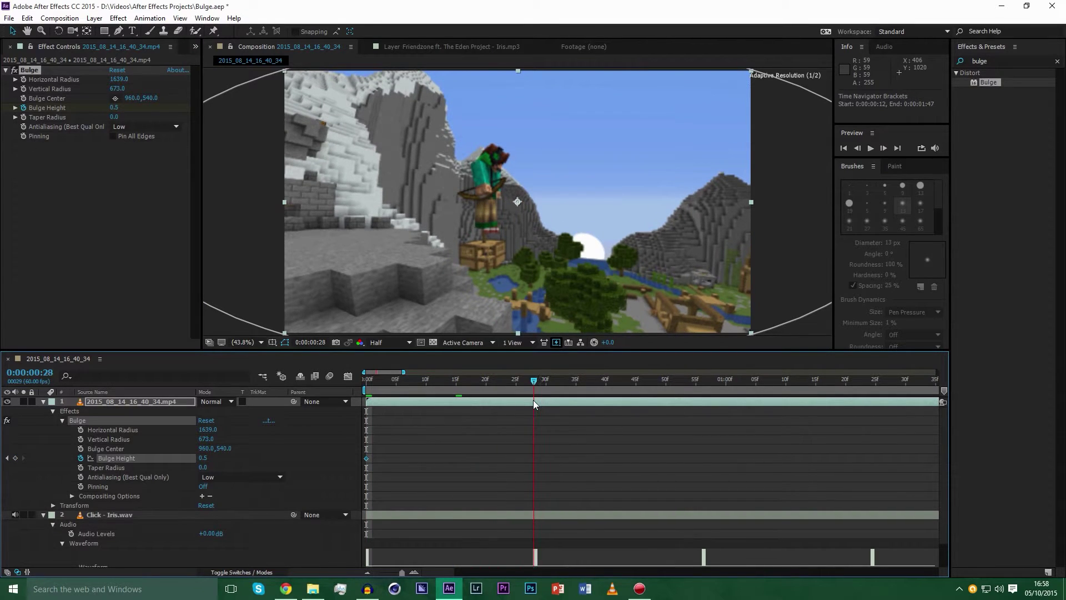
{"action": "left_click", "coordinate": [15, 458]}
{"action": "left_click", "coordinate": [702, 379]}
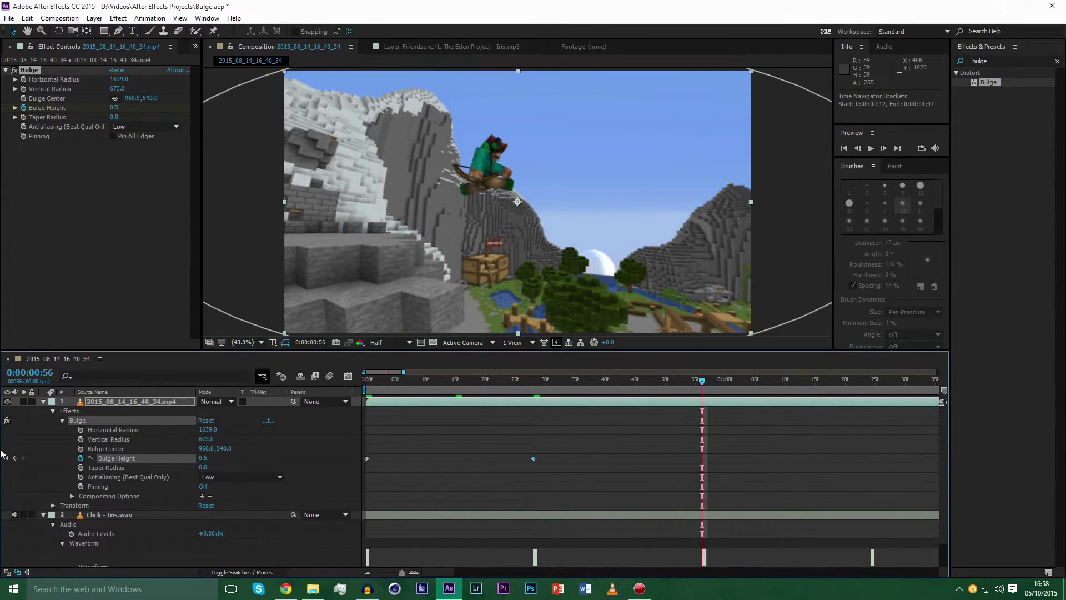
{"action": "key", "text": "minus"}
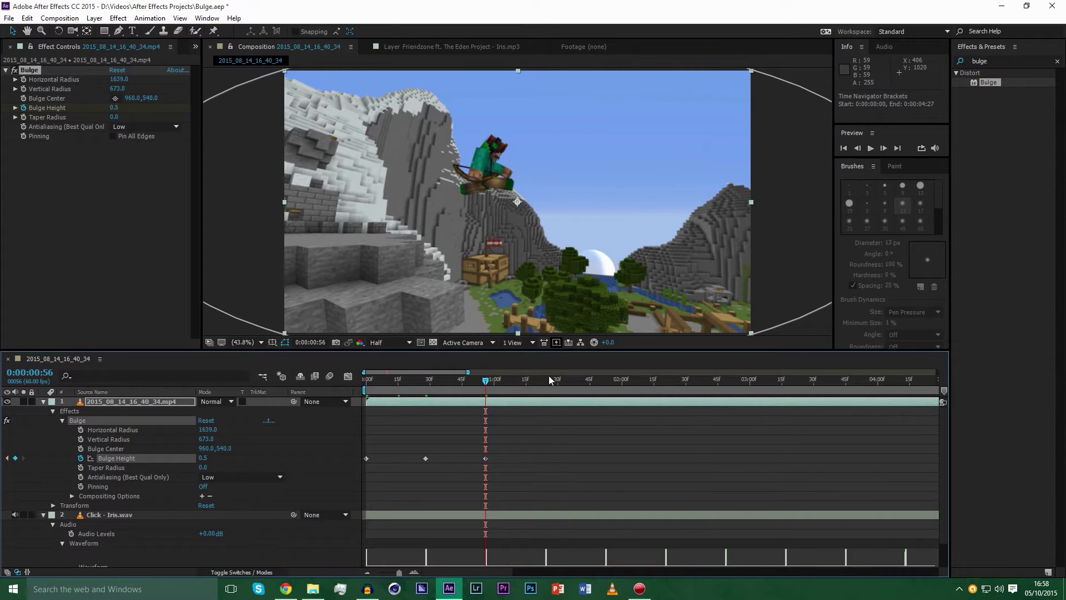
{"action": "left_click", "coordinate": [545, 380]}
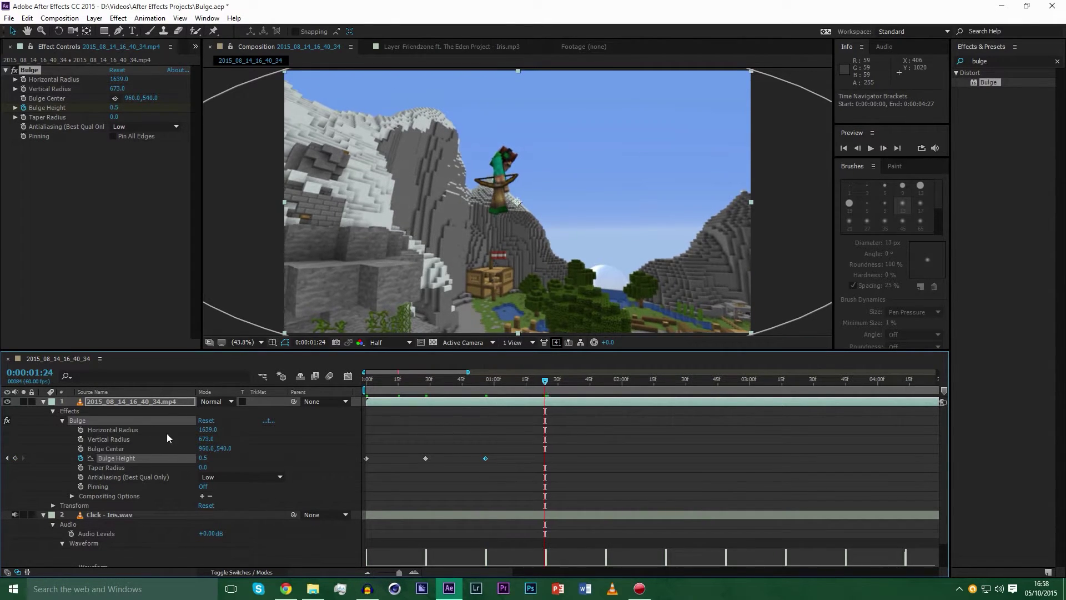
{"action": "left_click", "coordinate": [15, 458]}
Copy the four Bulge Height keyframes and paste them at the 1:53 beat, aligned to the click.
{"action": "left_click_drag", "start_coordinate": [191, 483], "coordinate": [610, 443]}
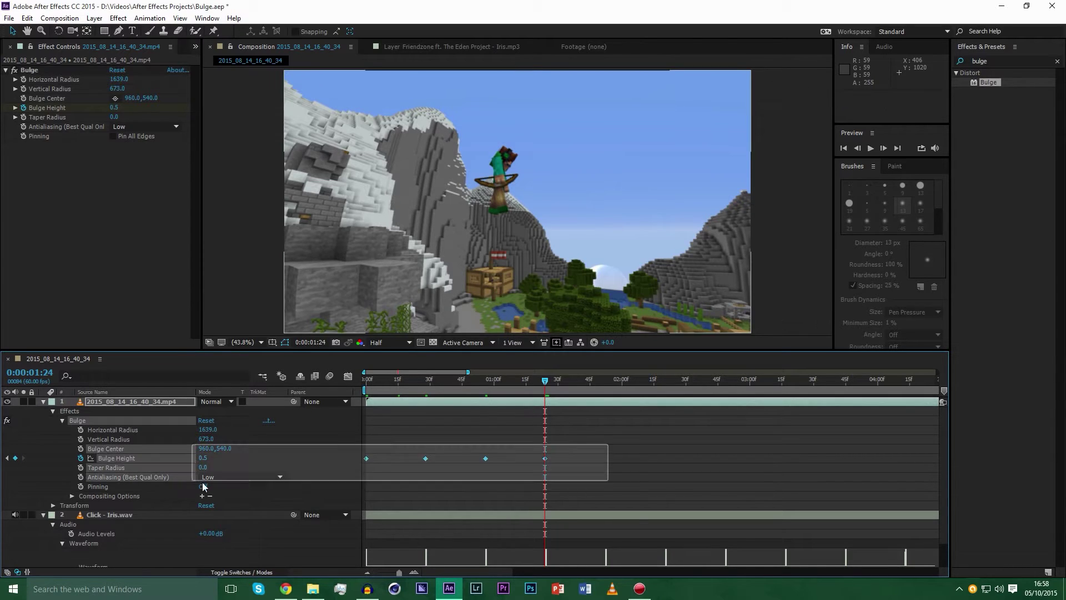
{"action": "key", "text": "ctrl+c"}
{"action": "left_click", "coordinate": [608, 388]}
{"action": "key", "text": "ctrl+v"}
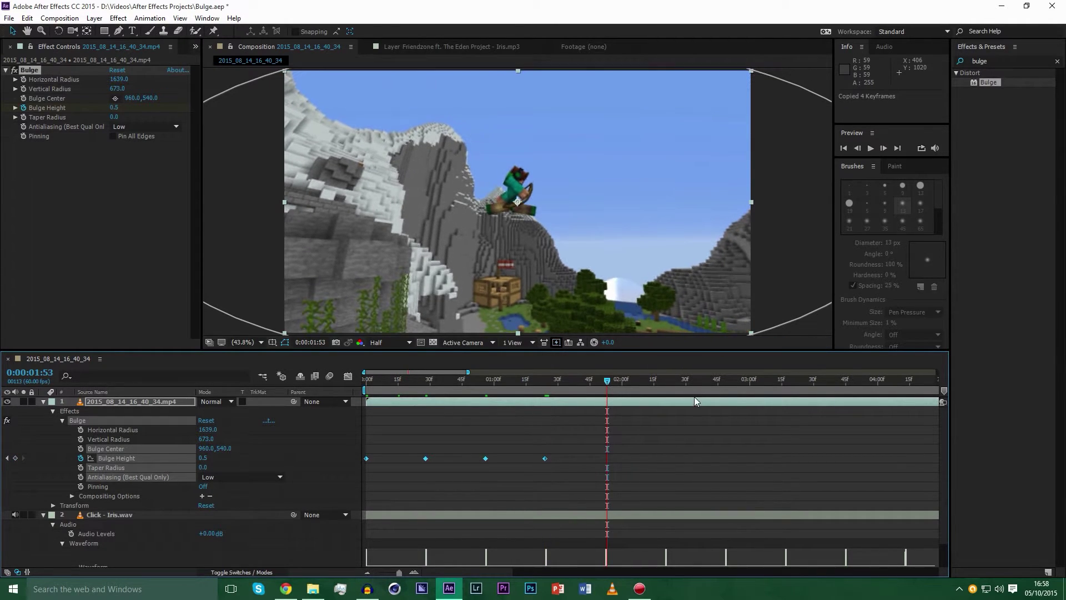
{"action": "left_click", "coordinate": [675, 388]}
{"action": "left_click_drag", "start_coordinate": [670, 390], "coordinate": [664, 390]}
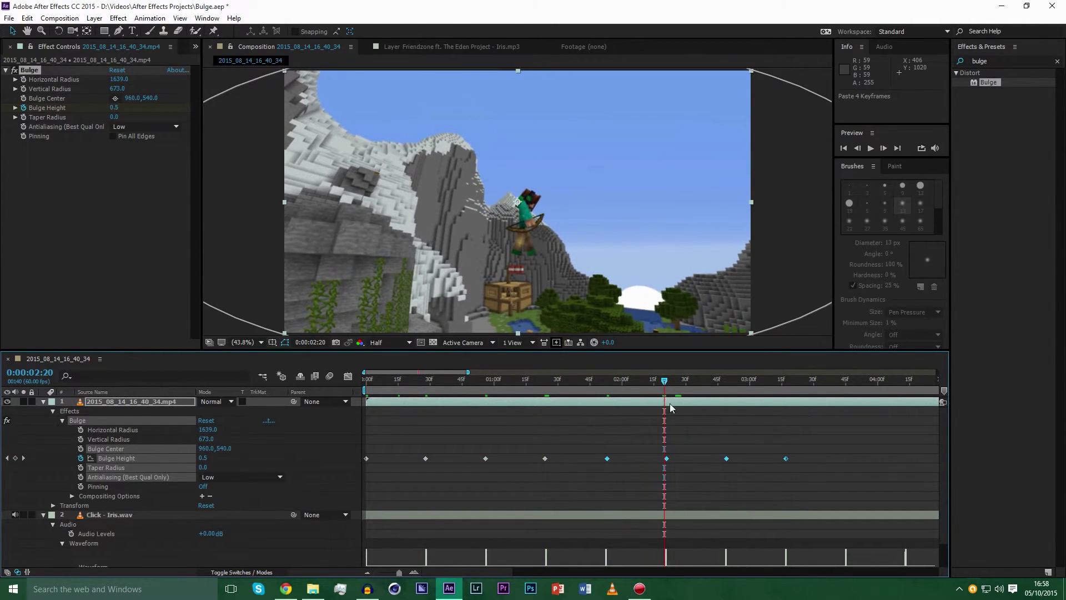
{"action": "left_click_drag", "start_coordinate": [666, 458], "coordinate": [664, 459]}
{"action": "left_click_drag", "start_coordinate": [827, 389], "coordinate": [845, 389]}
Paste more copies of the keyframe set at later beats around 5:37, 7:30 and 9:22.
{"action": "key", "text": "minus"}
{"action": "key", "text": "minus"}
{"action": "key", "text": "minus"}
{"action": "key", "text": "minus"}
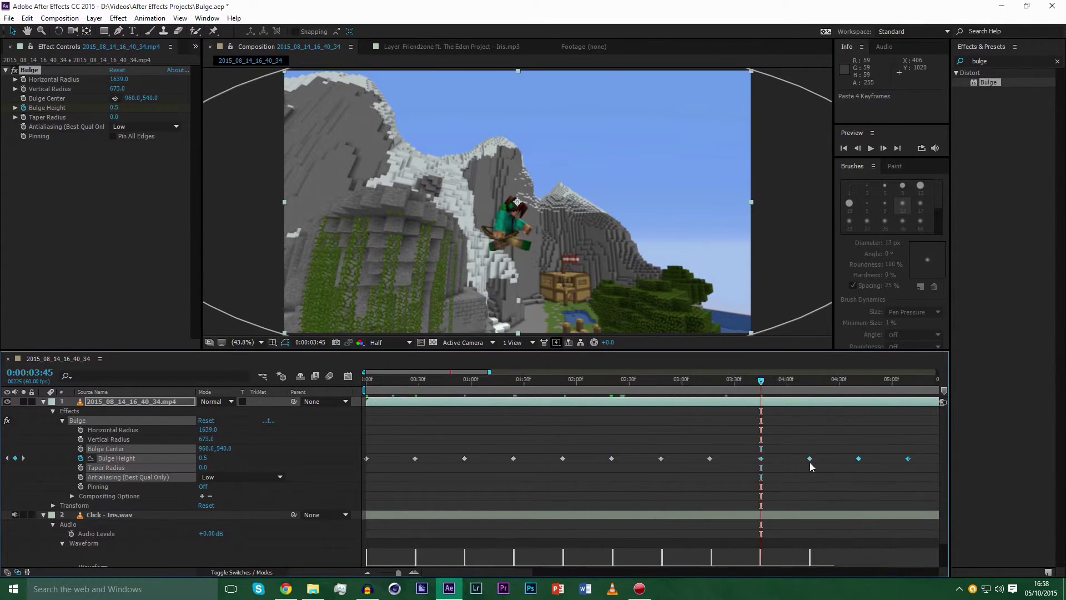
{"action": "left_click_drag", "start_coordinate": [502, 381], "coordinate": [465, 382]}
{"action": "key", "text": "ctrl+v"}
{"action": "scroll", "coordinate": [578, 461], "scroll_direction": "up", "scroll_amount": 3}
{"action": "key", "text": "ctrl+v"}
{"action": "left_click_drag", "start_coordinate": [639, 384], "coordinate": [649, 382]}
{"action": "key", "text": "ctrl+v"}
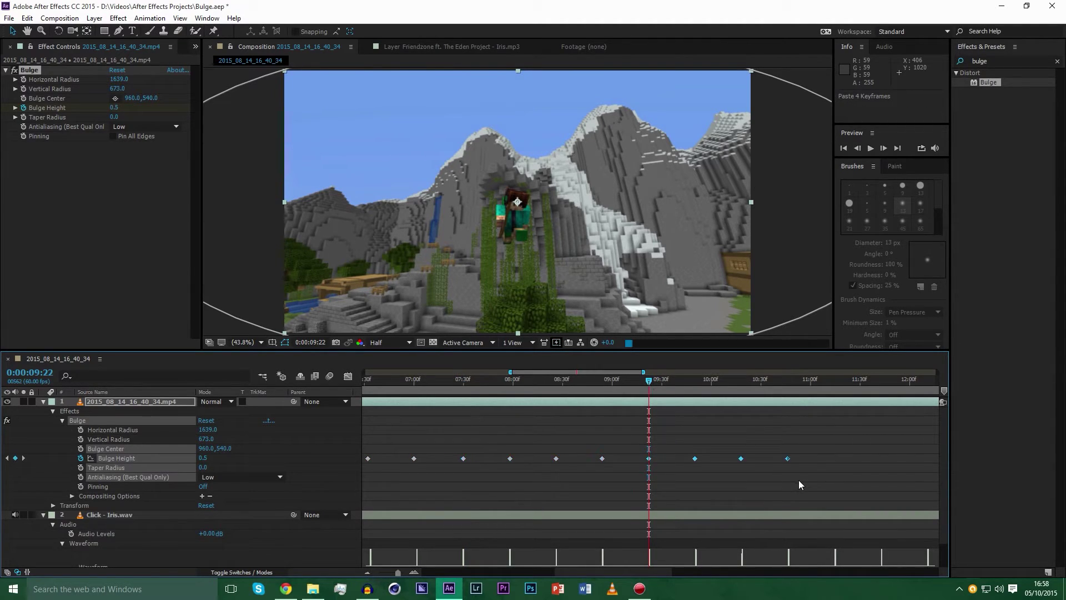
{"action": "scroll", "coordinate": [798, 480], "scroll_direction": "down", "scroll_amount": 5}
Return to the composition start and preview the pulsing bulge against the beat.
{"action": "key", "text": "Home"}
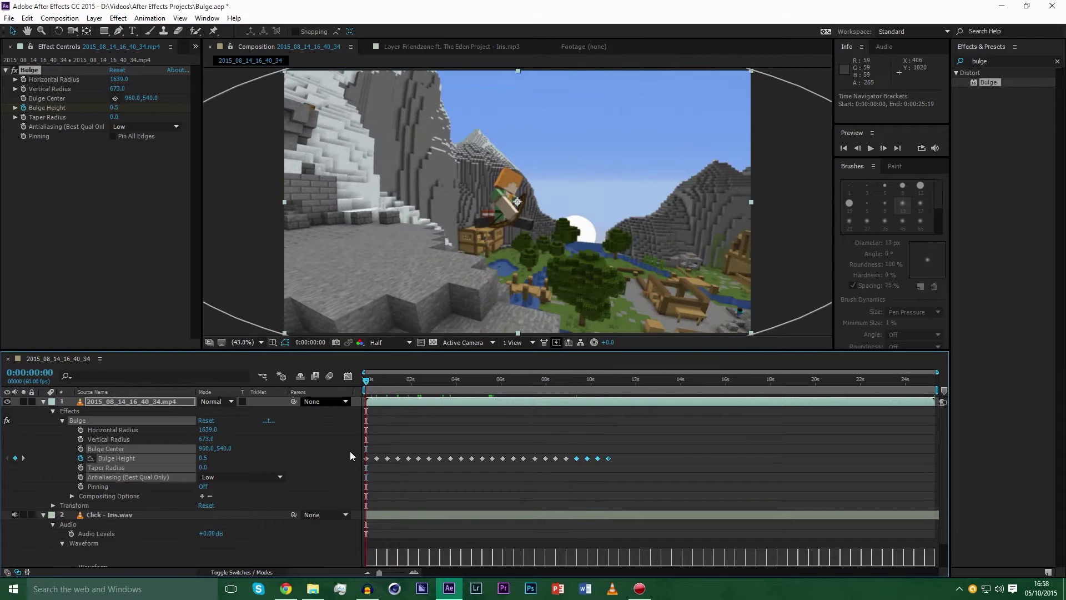
{"action": "scroll", "coordinate": [714, 496], "scroll_direction": "up", "scroll_amount": 6}
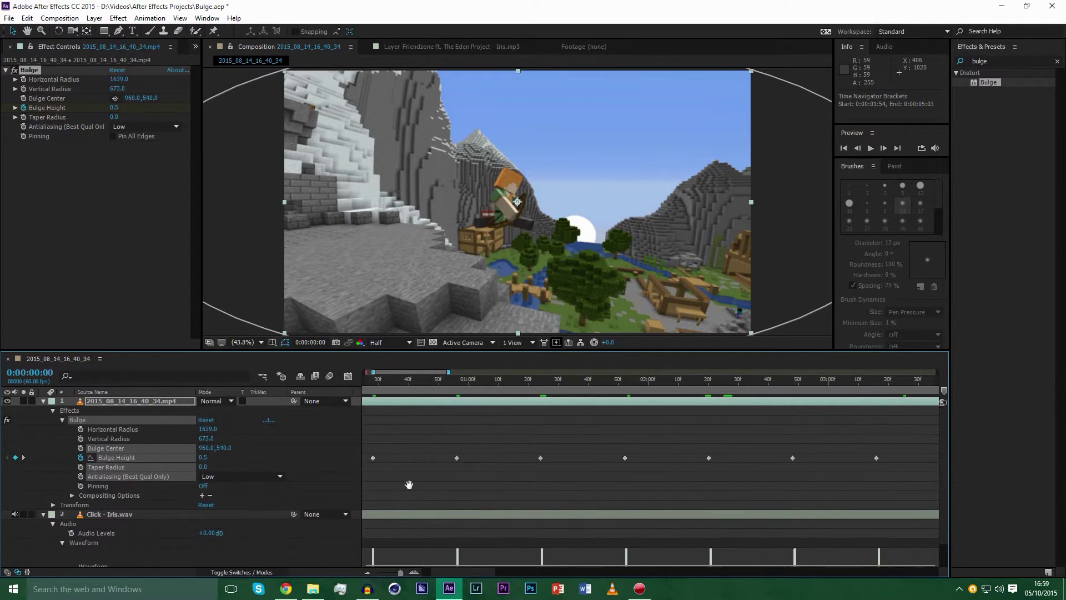
{"action": "left_click_drag", "start_coordinate": [409, 483], "coordinate": [809, 493]}
{"action": "key", "text": "space"}
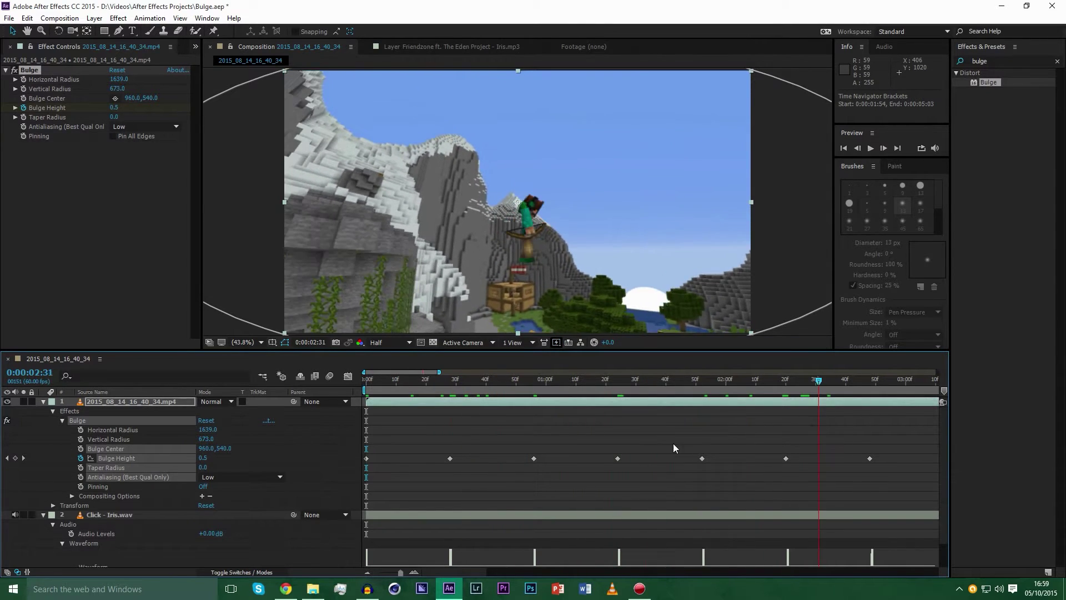
{"action": "key", "text": "space"}
{"action": "key", "text": "space"}
{"action": "left_click_drag", "start_coordinate": [393, 491], "coordinate": [433, 476]}
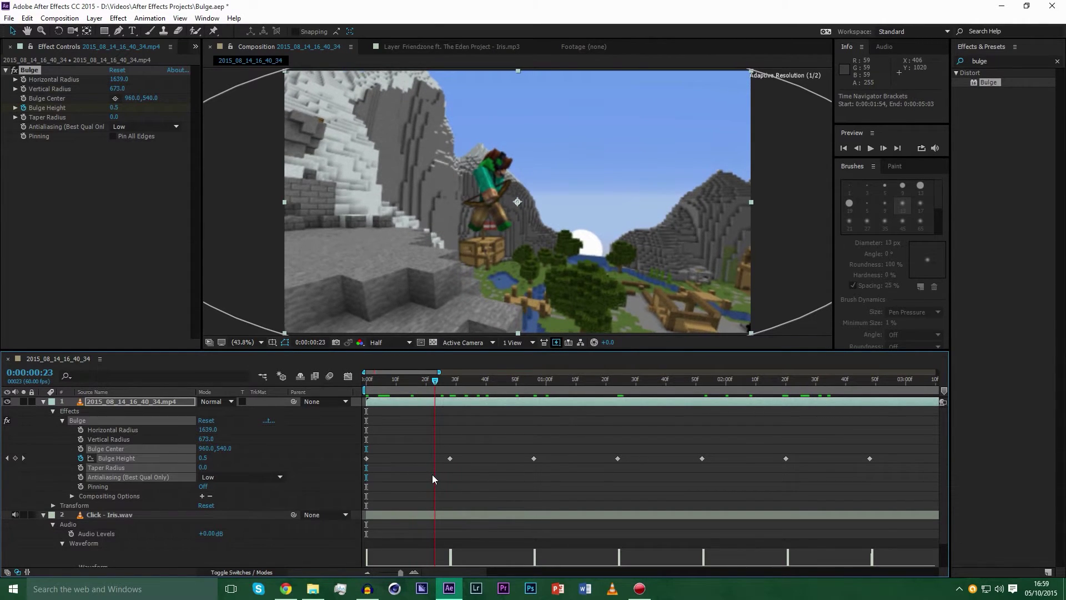
Add a 0.0 Bulge Height keyframe at 0:00:00:23, one frame before the first beat.
{"action": "key", "text": "Page_Down"}
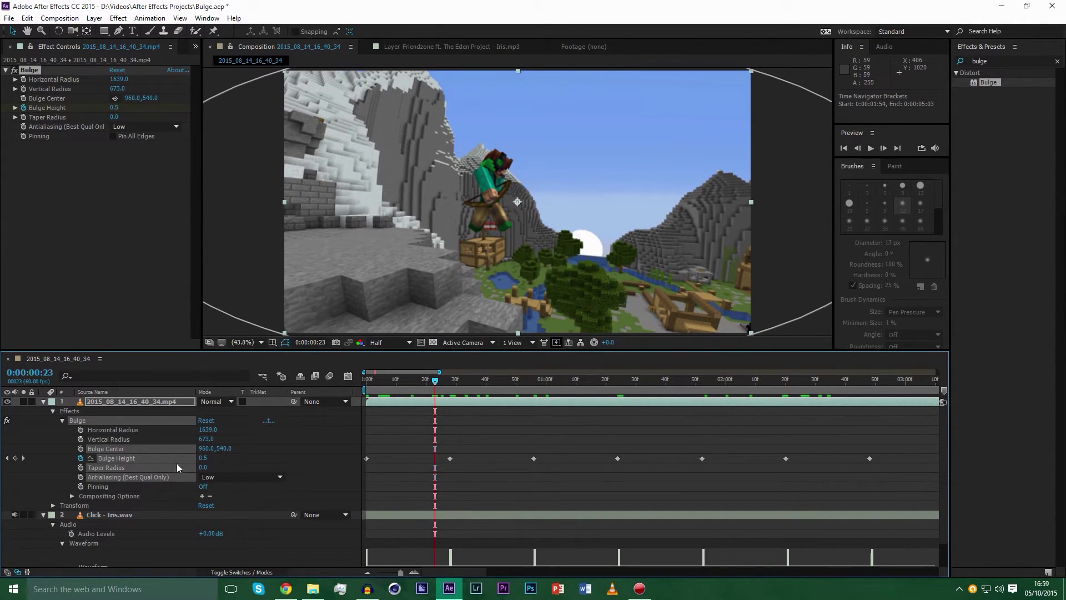
{"action": "left_click", "coordinate": [203, 458]}
{"action": "type", "text": "0"}
{"action": "key", "text": "Return"}
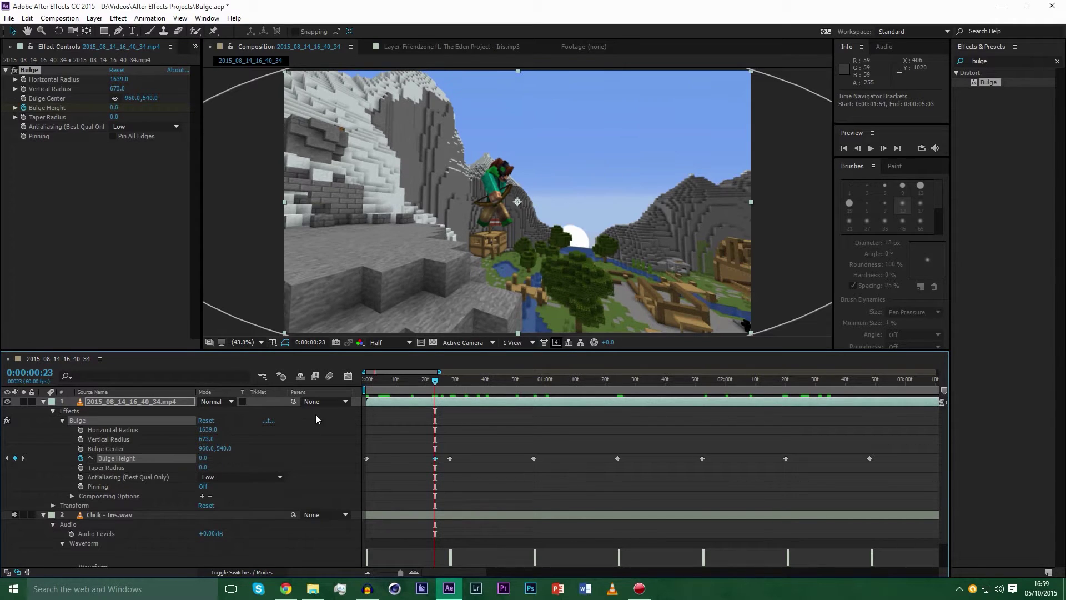
{"action": "left_click_drag", "start_coordinate": [367, 387], "coordinate": [453, 433]}
{"action": "key", "text": "Page_Up"}
{"action": "key", "text": "Page_Up"}
{"action": "key", "text": "Page_Up"}
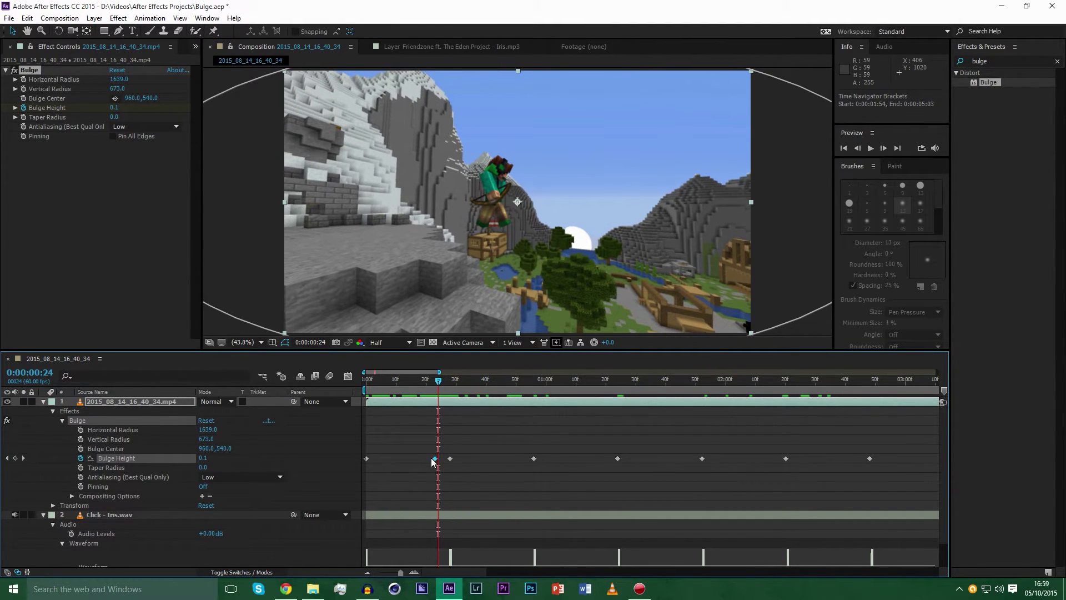
Copy the zero keyframe and paste it one frame before the second and third beats.
{"action": "left_click", "coordinate": [437, 460]}
{"action": "left_click", "coordinate": [436, 459]}
{"action": "key", "text": "ctrl+c"}
{"action": "key", "text": "ctrl+v"}
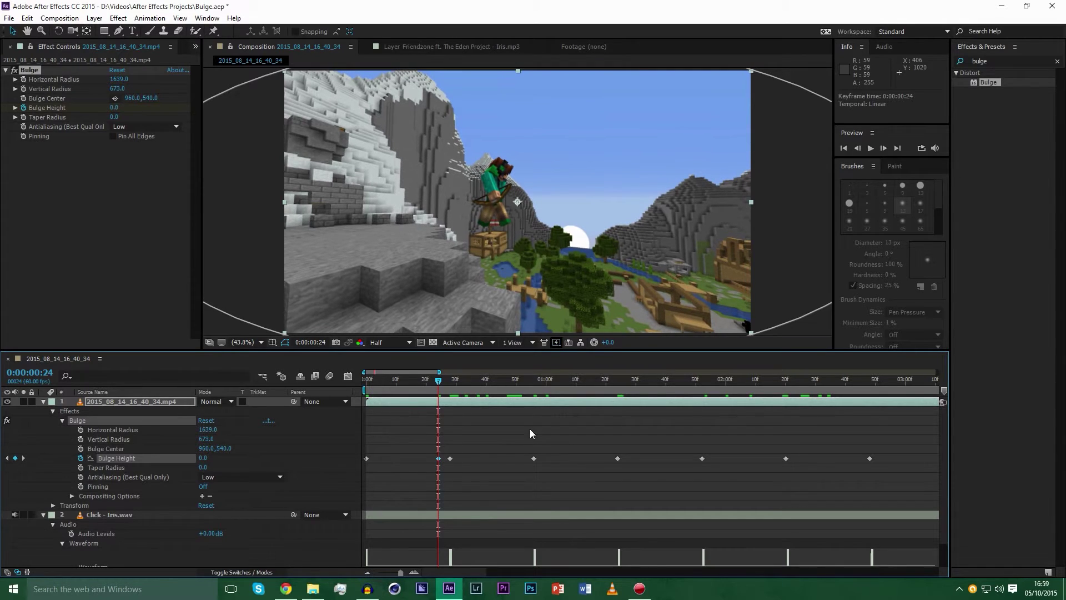
{"action": "left_click", "coordinate": [536, 383]}
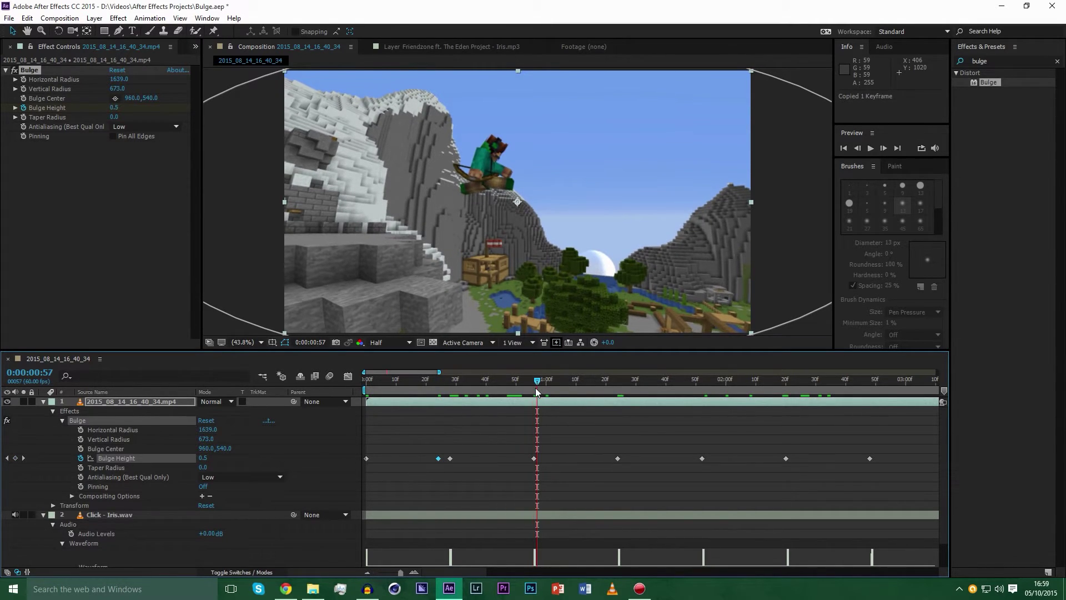
{"action": "key", "text": "Page_Up"}
{"action": "key", "text": "Page_Up"}
{"action": "key", "text": "Page_Up"}
{"action": "key", "text": "Page_Up"}
{"action": "key", "text": "Page_Up"}
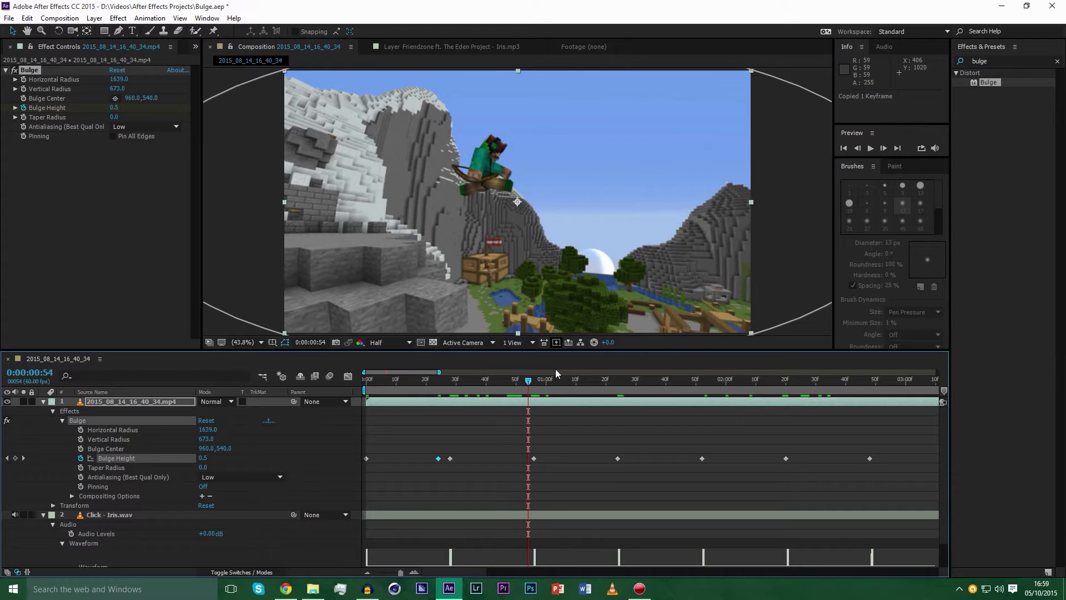
{"action": "key", "text": "ctrl+v"}
{"action": "left_click", "coordinate": [621, 382]}
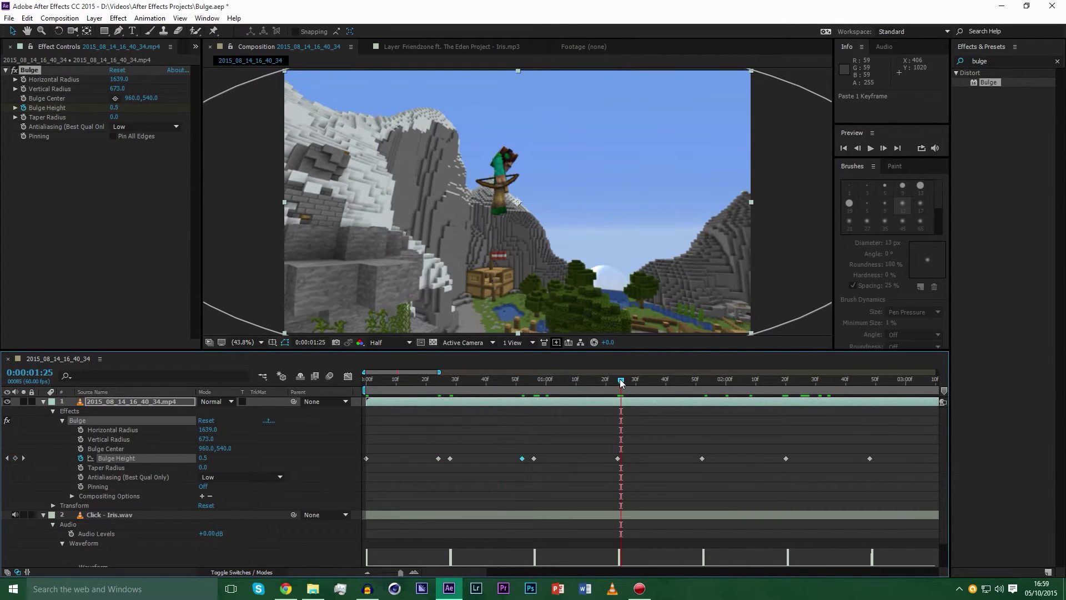
{"action": "key", "text": "Page_Up"}
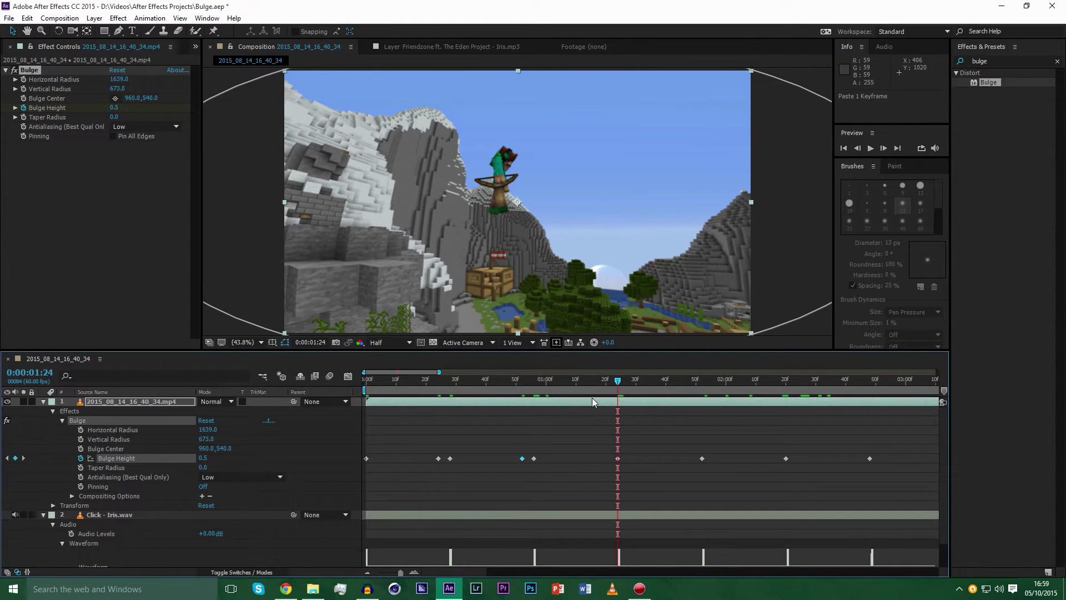
{"action": "key", "text": "Page_Up"}
{"action": "key", "text": "Page_Up"}
{"action": "key", "text": "Page_Up"}
{"action": "key", "text": "Page_Up"}
{"action": "key", "text": "ctrl+v"}
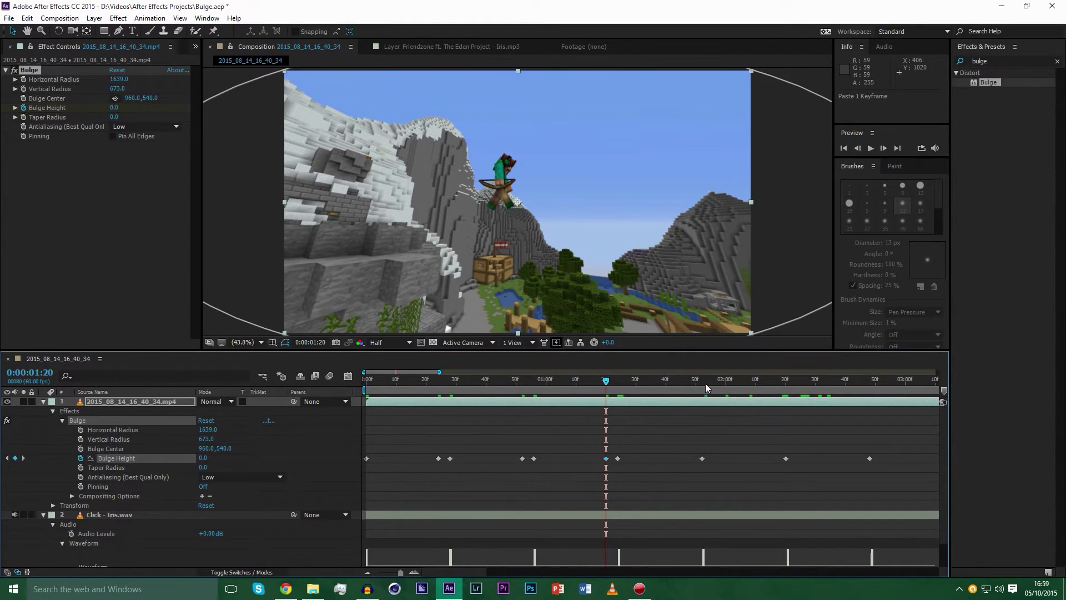
Paste the zero keyframe one frame before the fourth, fifth and sixth beats.
{"action": "left_click", "coordinate": [703, 385]}
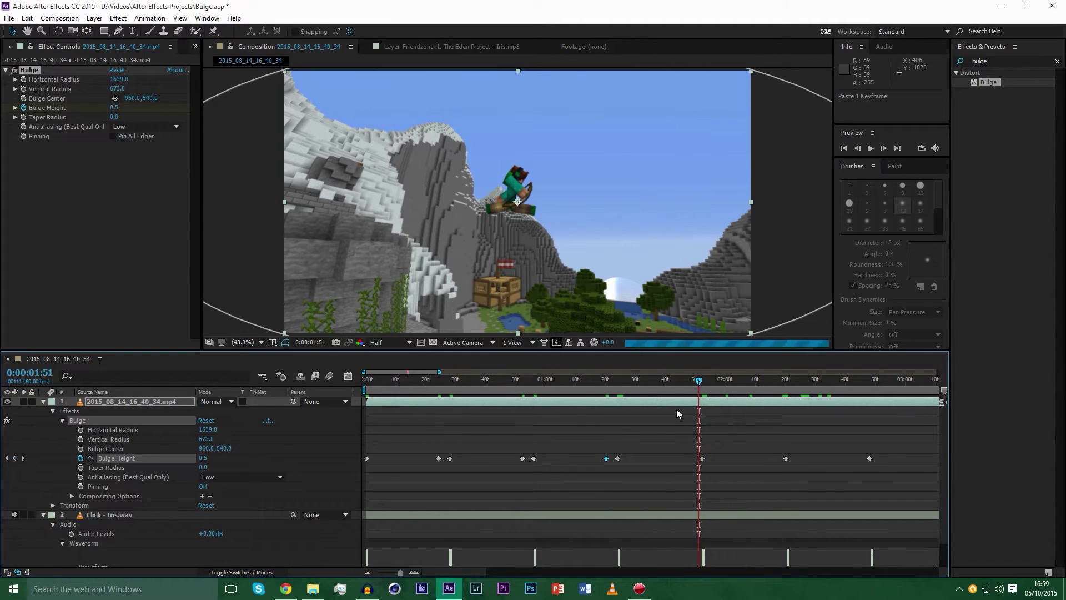
{"action": "key", "text": "Page_Up"}
{"action": "key", "text": "Page_Up"}
{"action": "key", "text": "Page_Up"}
{"action": "key", "text": "ctrl+v"}
{"action": "left_click", "coordinate": [782, 385]}
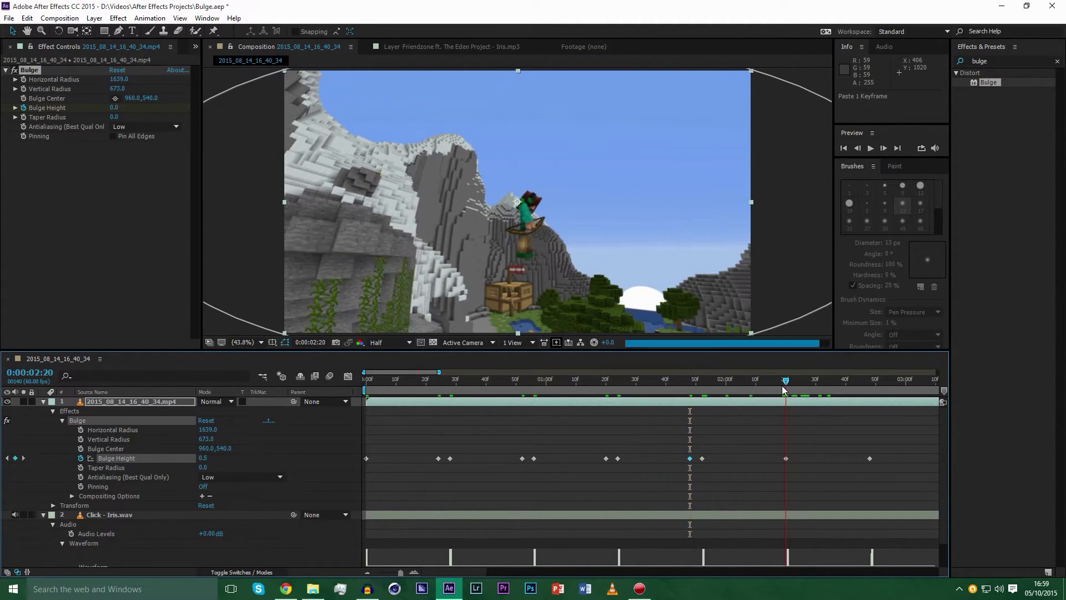
{"action": "key", "text": "Page_Up"}
{"action": "key", "text": "Page_Up"}
{"action": "key", "text": "Page_Up"}
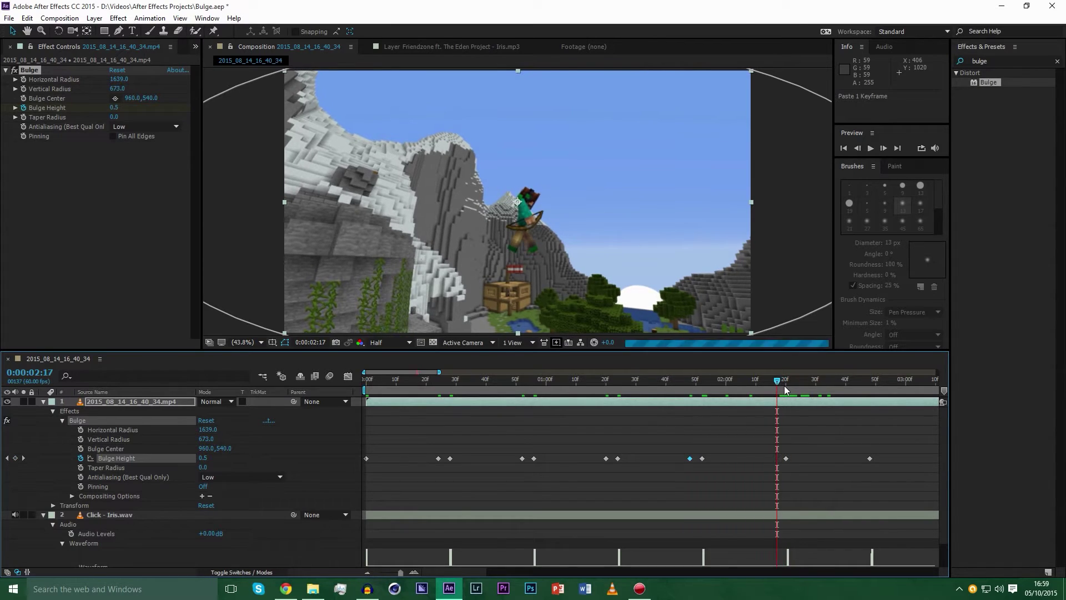
{"action": "key", "text": "Page_Up"}
{"action": "key", "text": "ctrl+v"}
{"action": "left_click", "coordinate": [868, 380]}
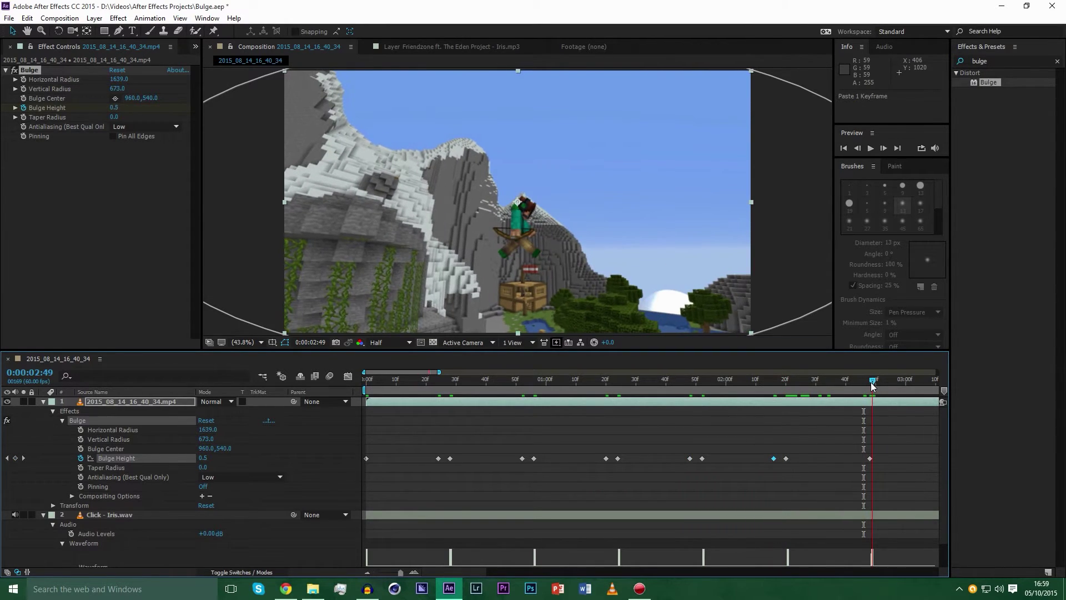
{"action": "key", "text": "Page_Up"}
{"action": "key", "text": "Page_Up"}
{"action": "key", "text": "Page_Up"}
{"action": "key", "text": "Page_Up"}
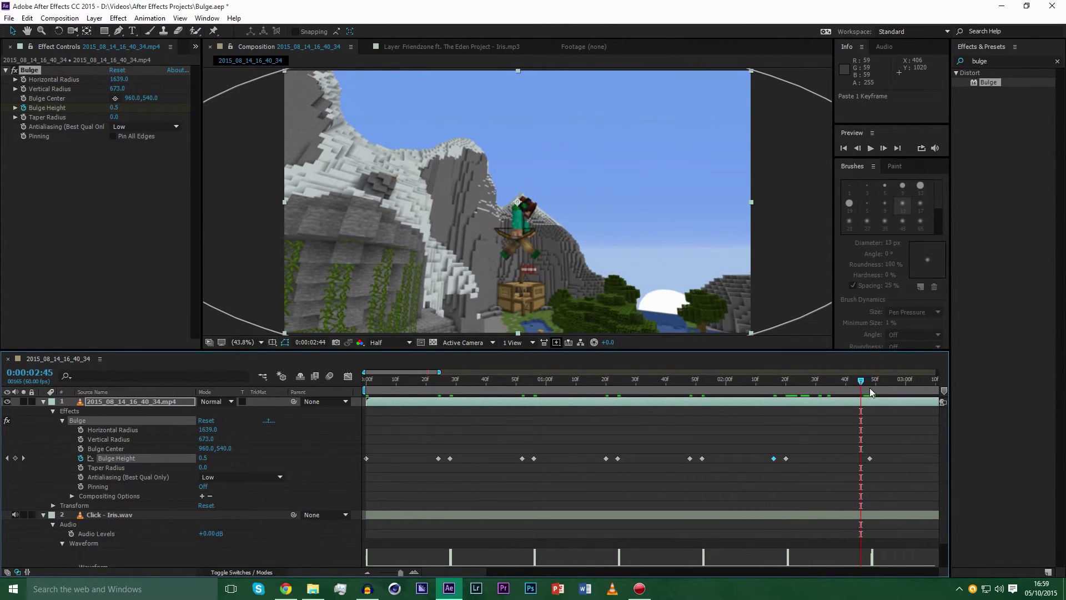
{"action": "key", "text": "ctrl+v"}
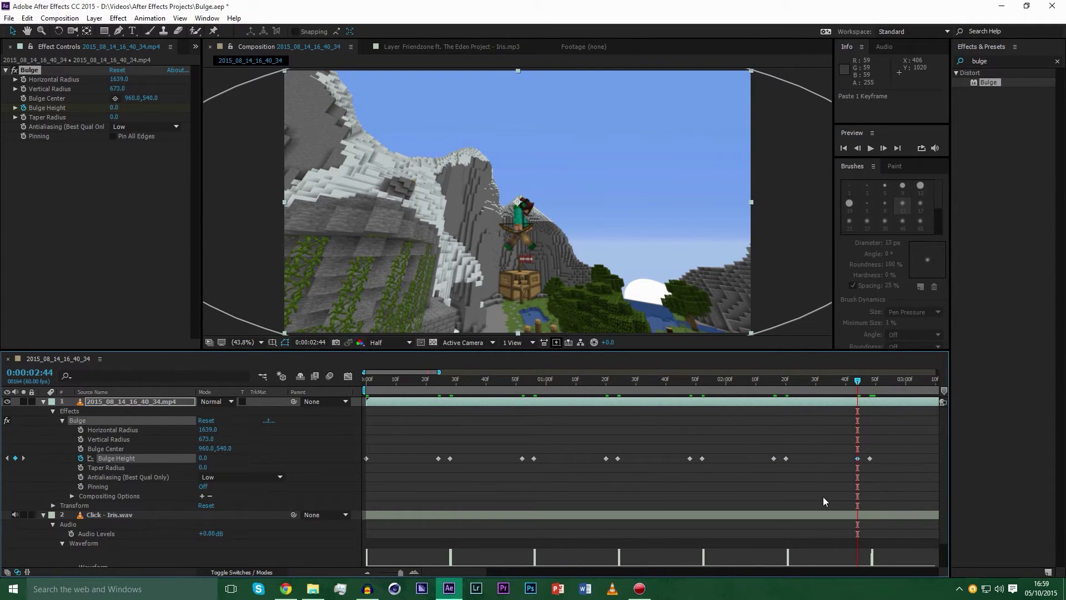
Move the current time forward to around 9 seconds, toward the unkeyed beats.
{"action": "scroll", "coordinate": [469, 469], "scroll_direction": "down", "scroll_amount": 1}
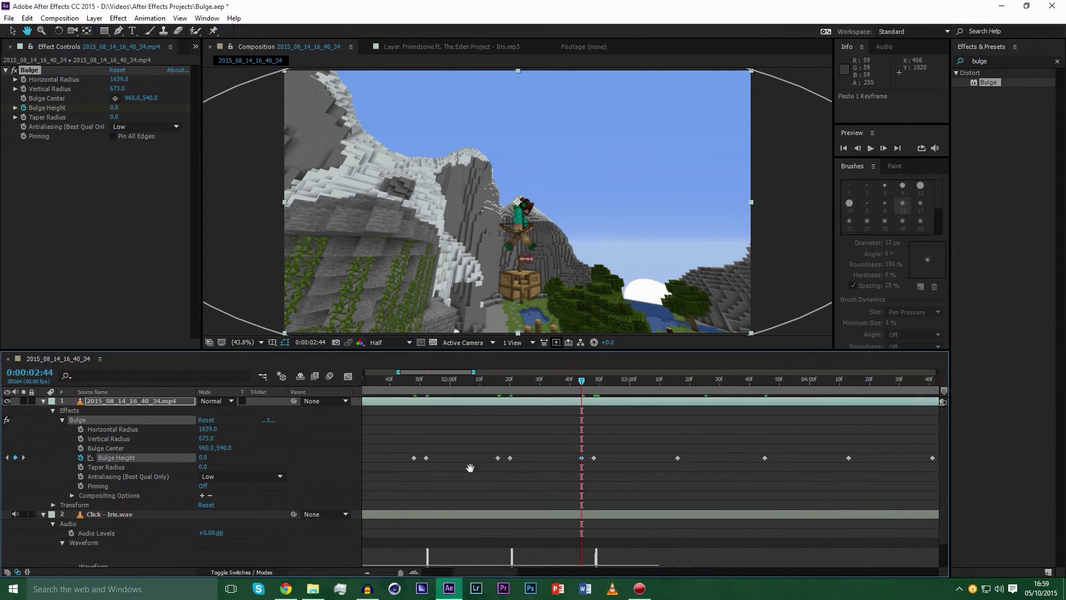
{"action": "scroll", "coordinate": [469, 469], "scroll_direction": "right", "scroll_amount": 5}
{"action": "left_click_drag", "start_coordinate": [388, 380], "coordinate": [819, 383]}
{"action": "scroll", "coordinate": [589, 385], "scroll_direction": "right", "scroll_amount": 5}
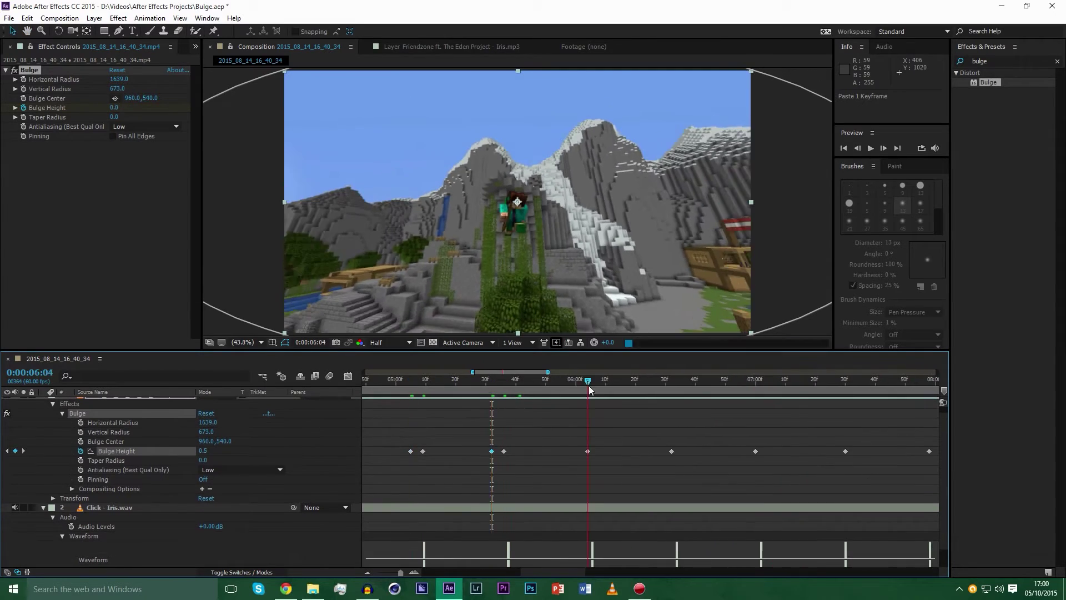
{"action": "left_click_drag", "start_coordinate": [589, 385], "coordinate": [750, 383]}
{"action": "scroll", "coordinate": [750, 383], "scroll_direction": "right", "scroll_amount": 5}
{"action": "left_click_drag", "start_coordinate": [528, 383], "coordinate": [701, 384]}
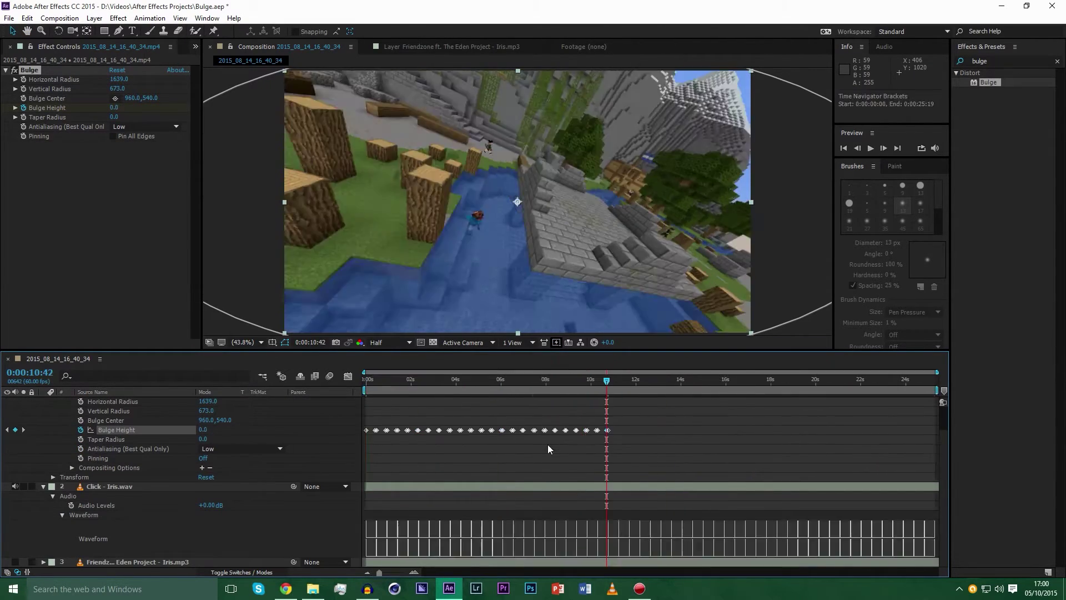
Play and stop a preview of the beat-synced bulge.
{"action": "key", "text": "space"}
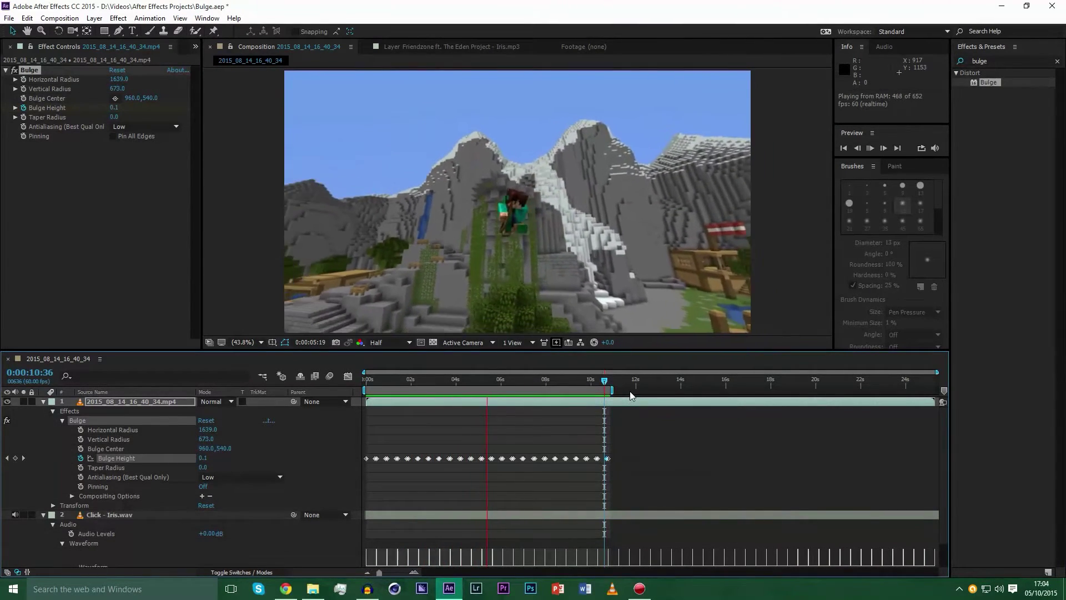
{"action": "scroll", "coordinate": [3, 491], "scroll_direction": "down", "scroll_amount": 1}
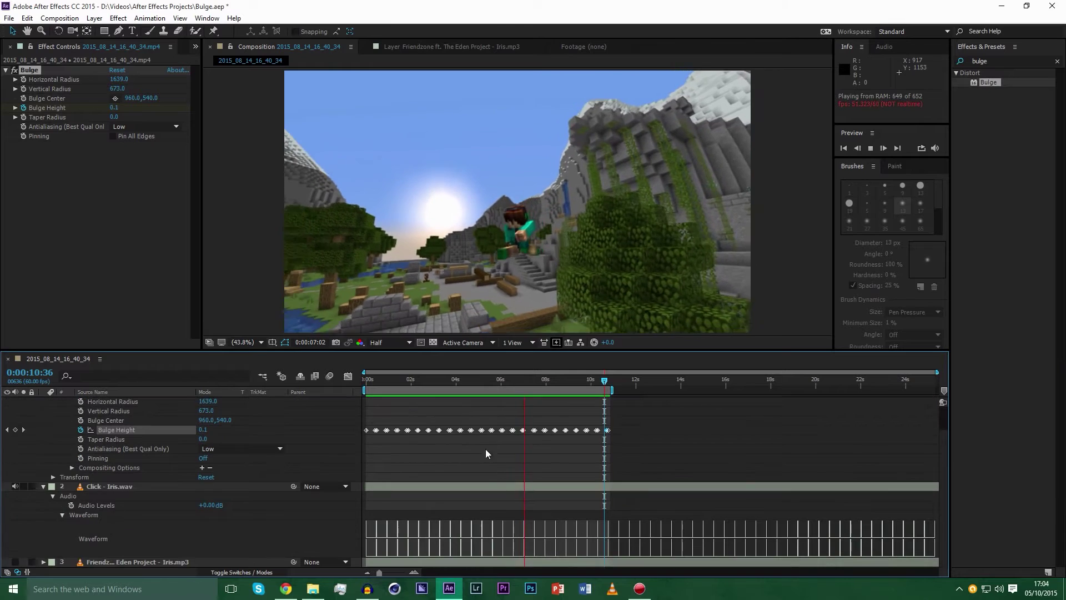
{"action": "key", "text": "space"}
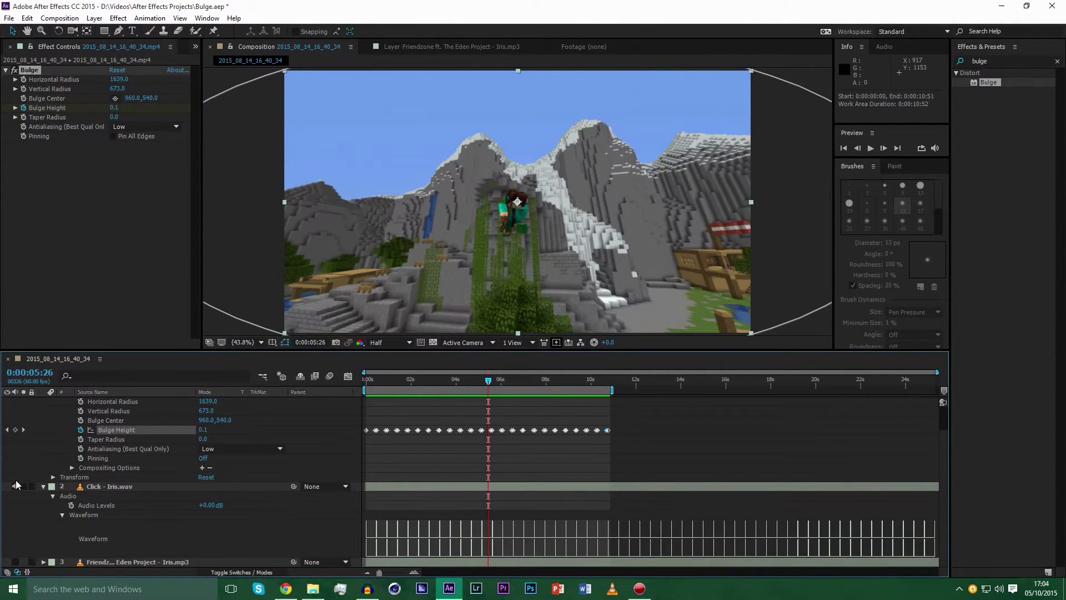
Mute the Click - Iris.wav track and turn on the Friendzone song's audio.
{"action": "left_click", "coordinate": [15, 486]}
{"action": "left_click", "coordinate": [15, 561]}
{"action": "scroll", "coordinate": [662, 502], "scroll_direction": "up", "scroll_amount": 1}
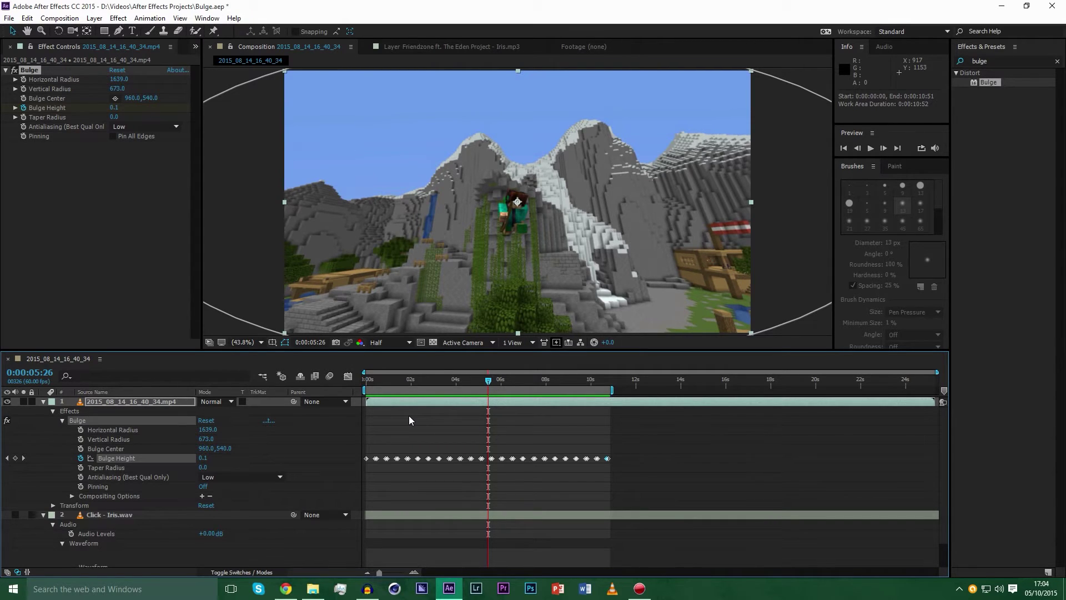
{"action": "scroll", "coordinate": [512, 476], "scroll_direction": "up", "scroll_amount": 3}
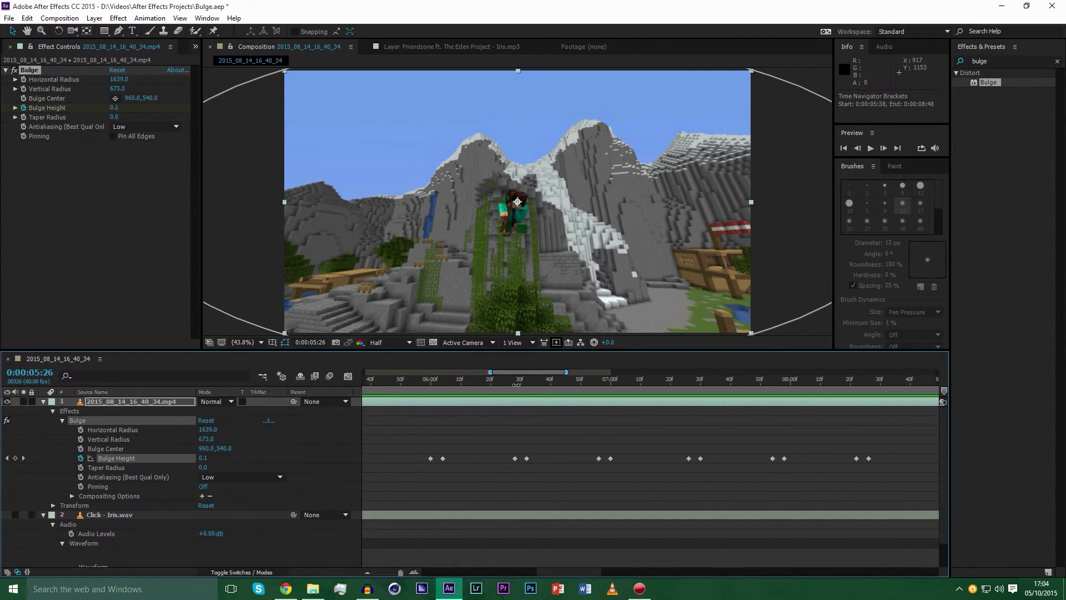
{"action": "left_click", "coordinate": [516, 385]}
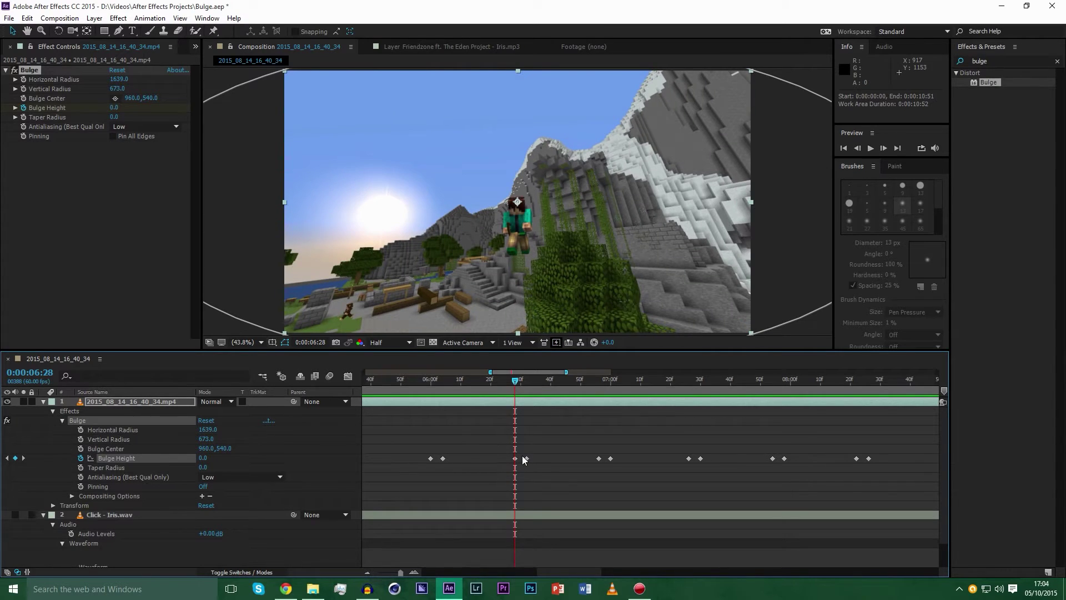
{"action": "scroll", "coordinate": [514, 525], "scroll_direction": "down", "scroll_amount": 1}
{"action": "scroll", "coordinate": [514, 523], "scroll_direction": "up", "scroll_amount": 1}
{"action": "scroll", "coordinate": [437, 487], "scroll_direction": "down", "scroll_amount": 1}
{"action": "scroll", "coordinate": [439, 487], "scroll_direction": "up", "scroll_amount": 1}
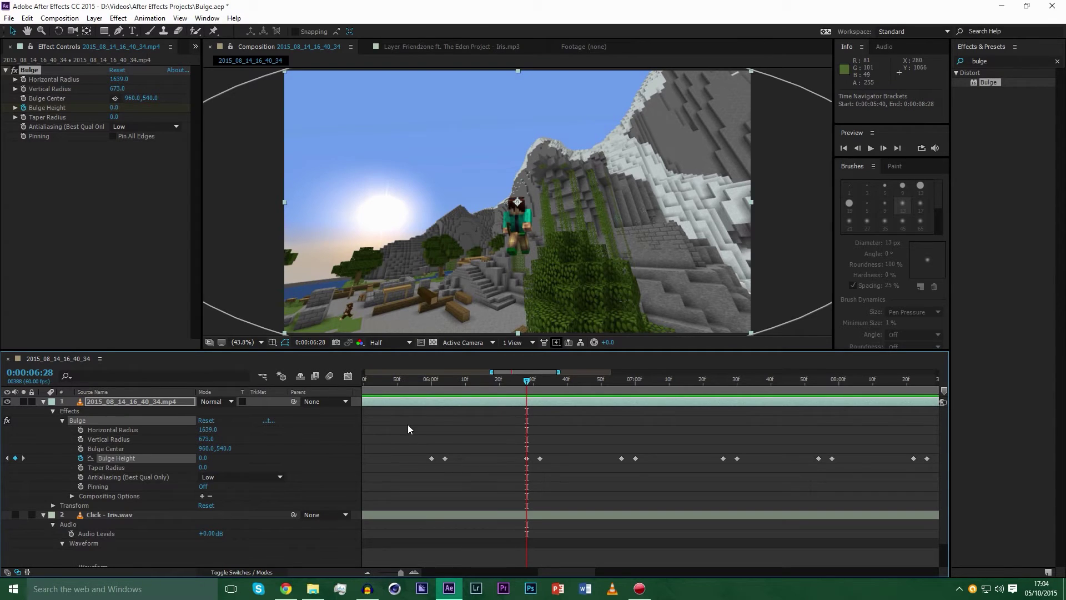
{"action": "scroll", "coordinate": [407, 425], "scroll_direction": "down", "scroll_amount": 5}
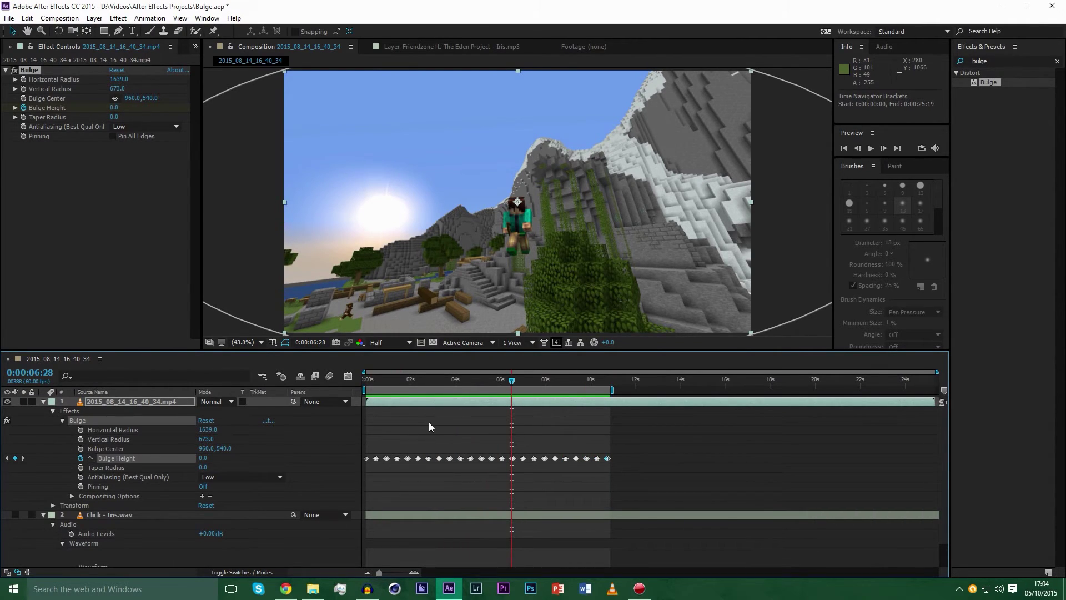
{"action": "scroll", "coordinate": [380, 469], "scroll_direction": "down", "scroll_amount": 2}
{"action": "scroll", "coordinate": [393, 481], "scroll_direction": "up", "scroll_amount": 2}
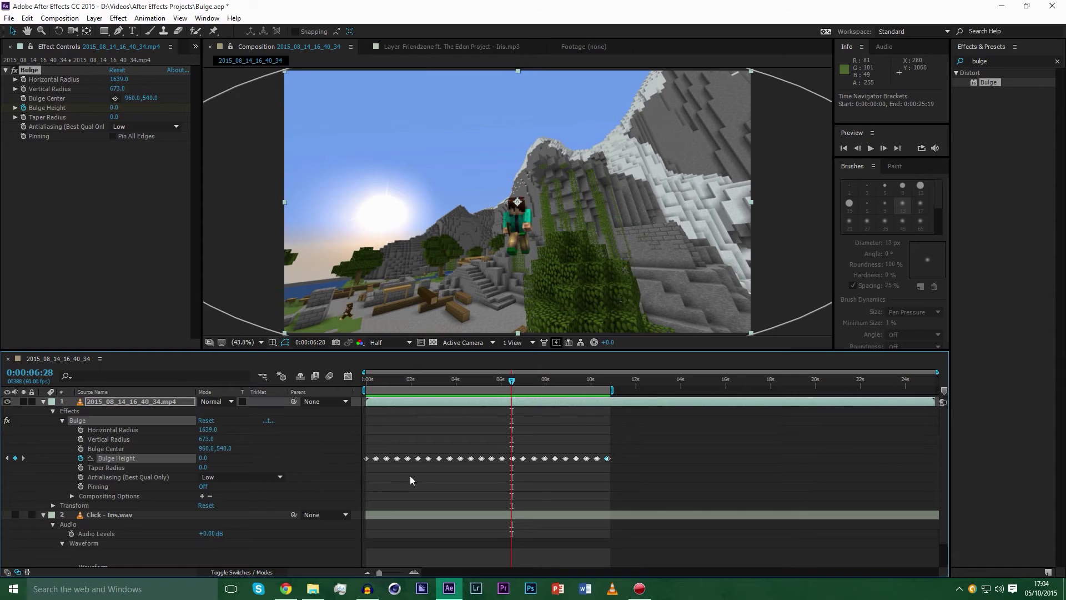